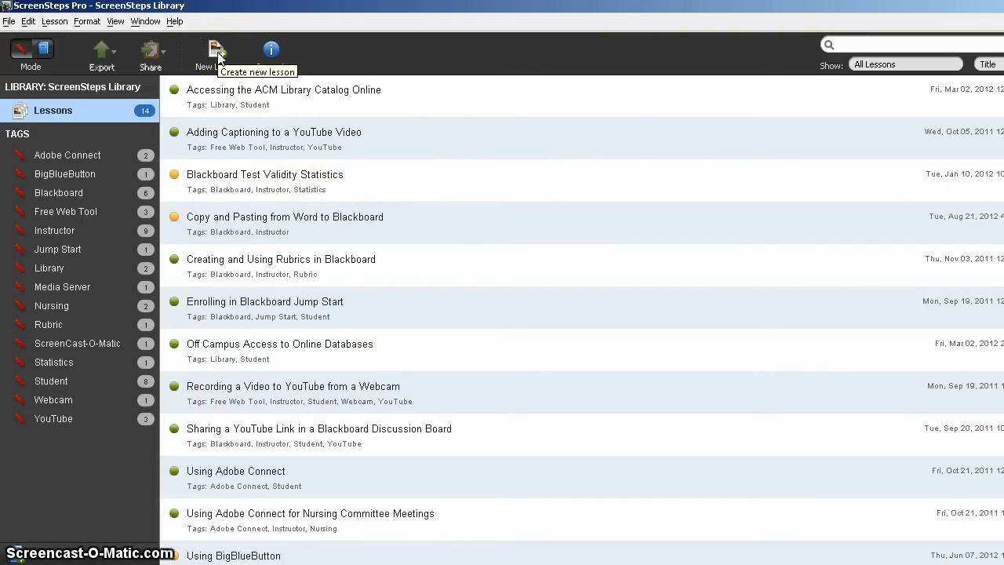
# Step: Create a new lesson and title it "New Lesson"
pyautogui.click(217, 53)
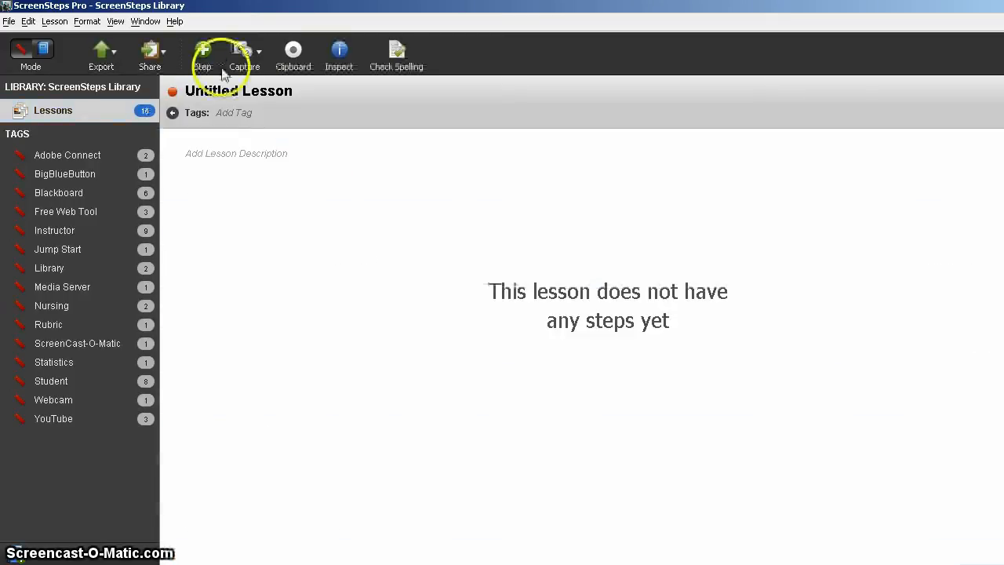
pyautogui.click(259, 168)
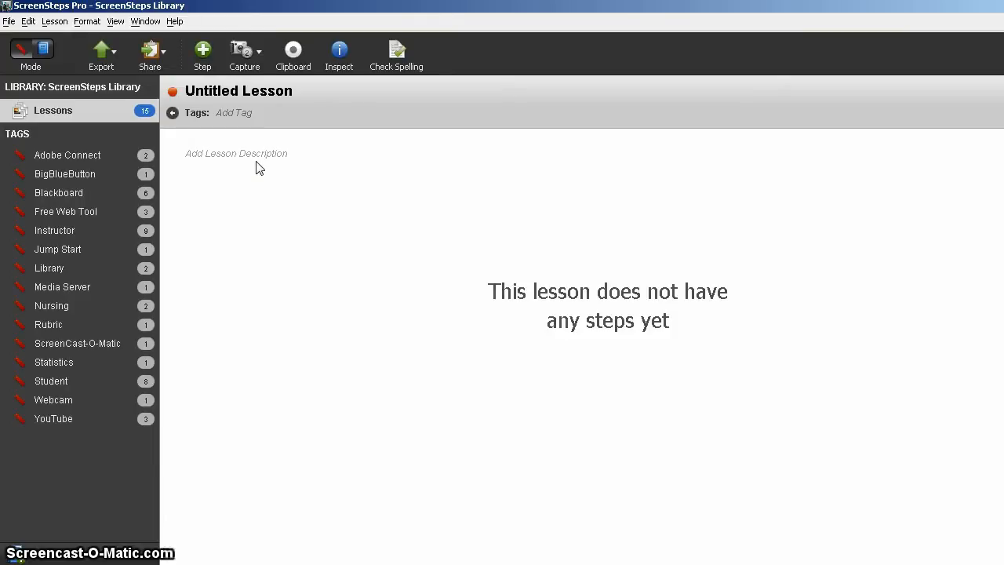
pyautogui.click(240, 97)
pyautogui.click(357, 258)
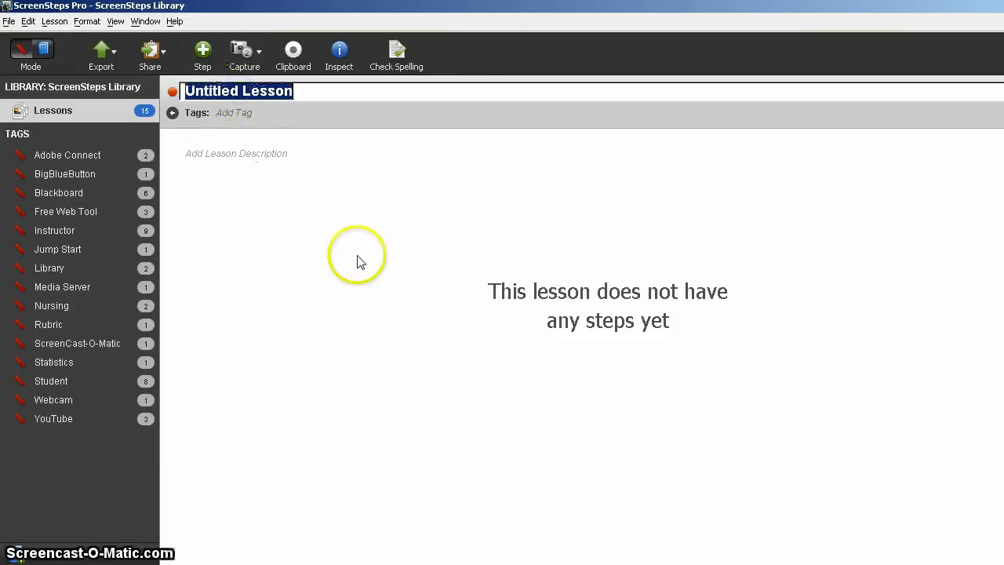
pyautogui.write('New')
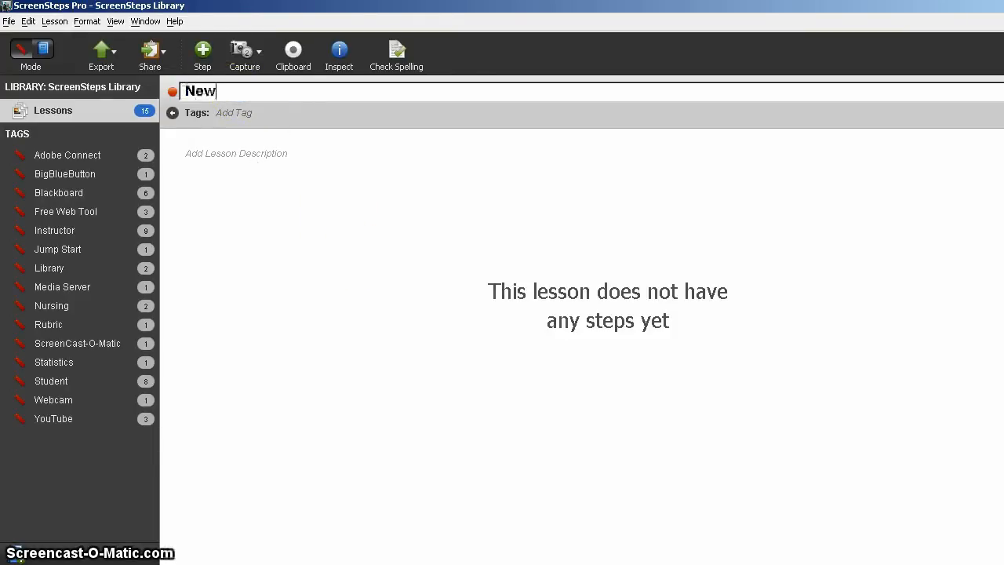
pyautogui.write(' Lesson')
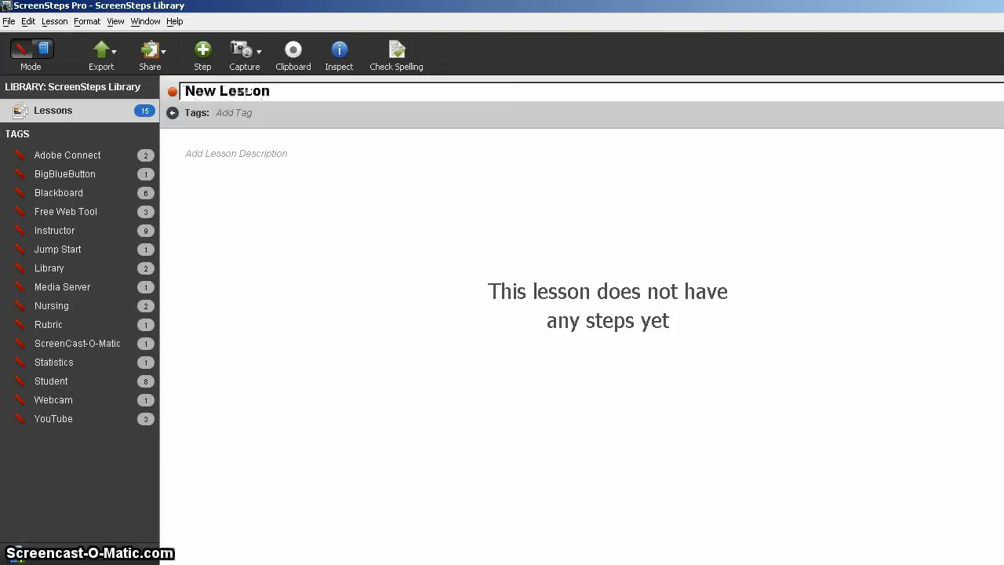
# Step: Add the tags "ScreenSteps" and "Instructor" to the lesson
pyautogui.click(239, 113)
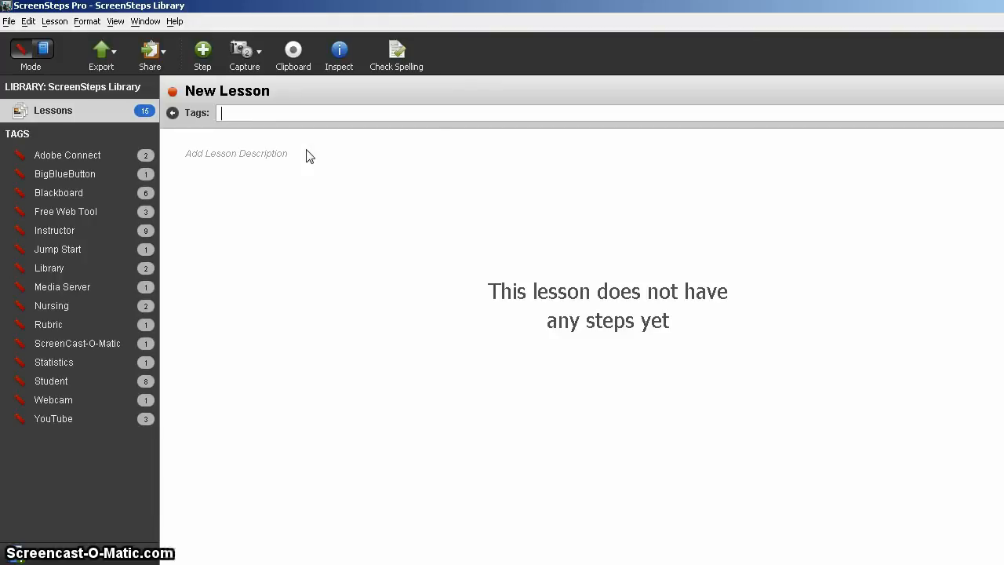
pyautogui.write('Screen')
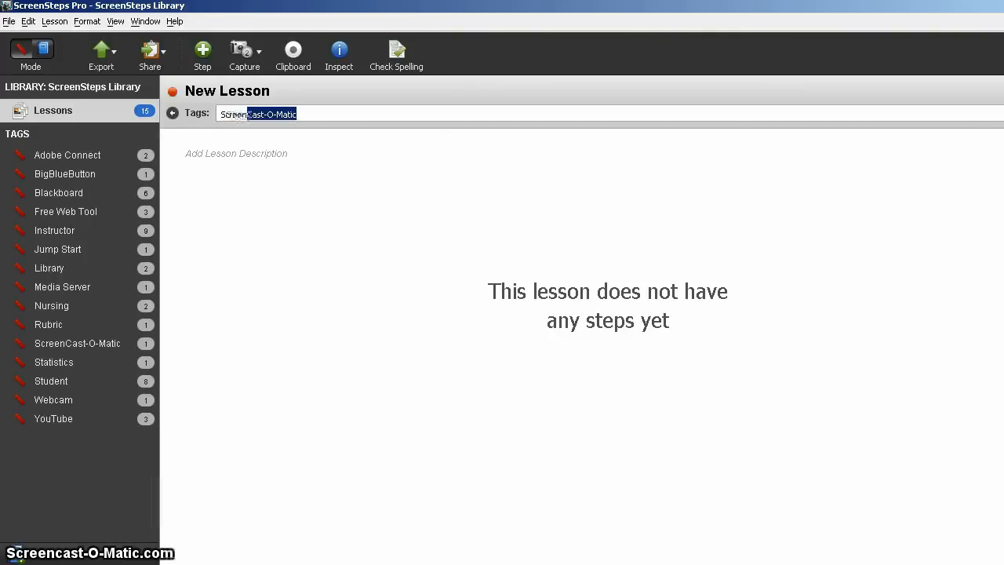
pyautogui.write('Steps')
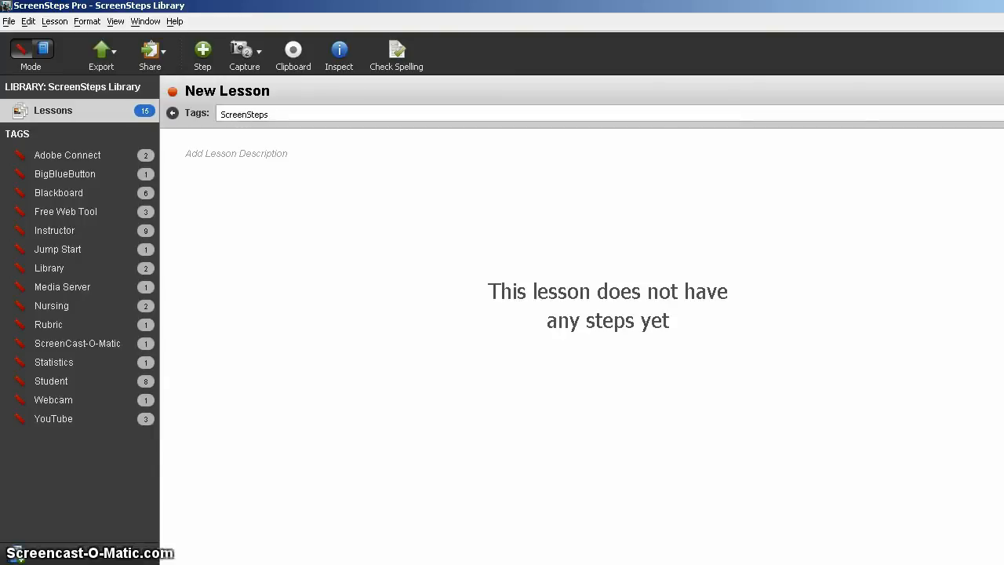
pyautogui.press('Return')
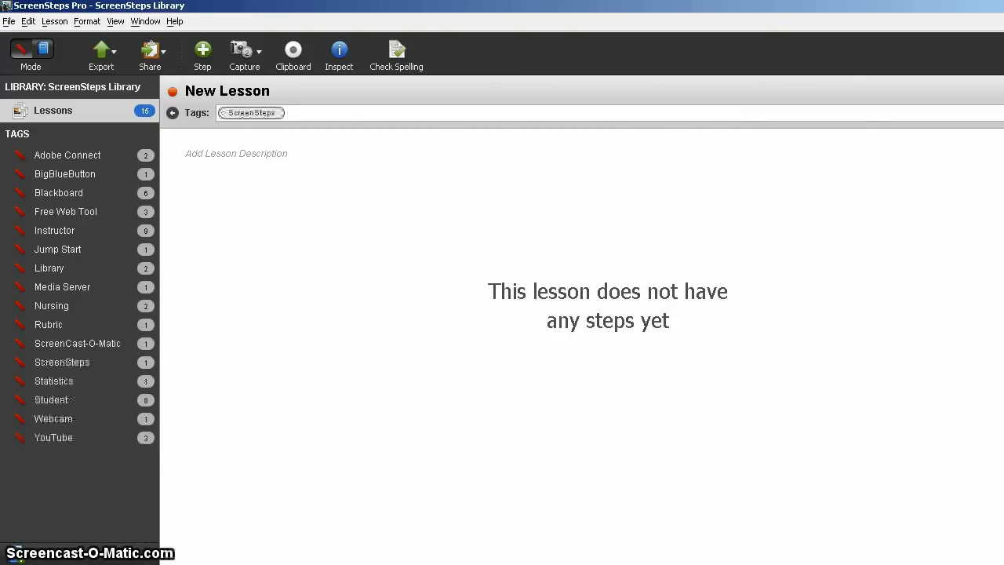
pyautogui.write('Instructor')
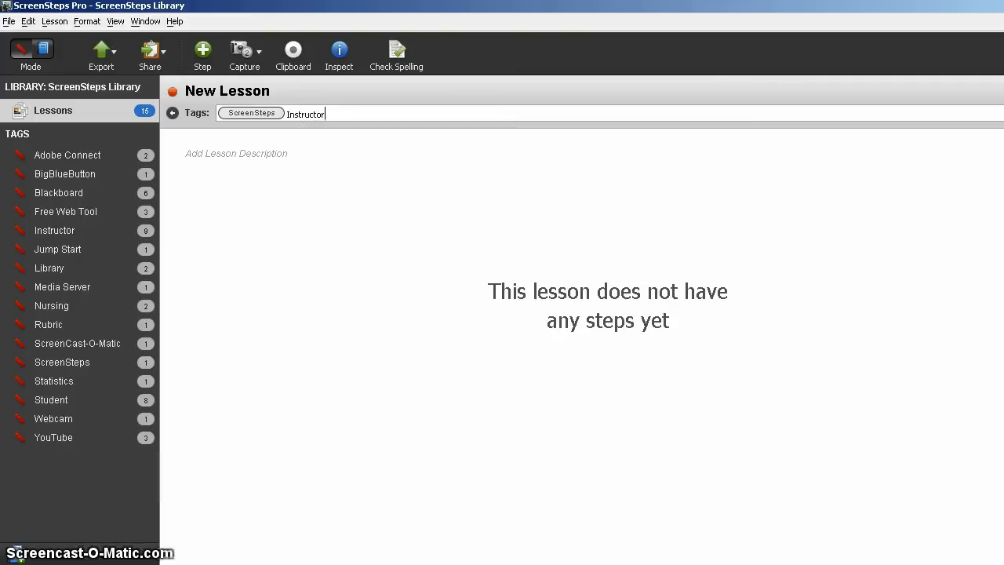
pyautogui.press('Return')
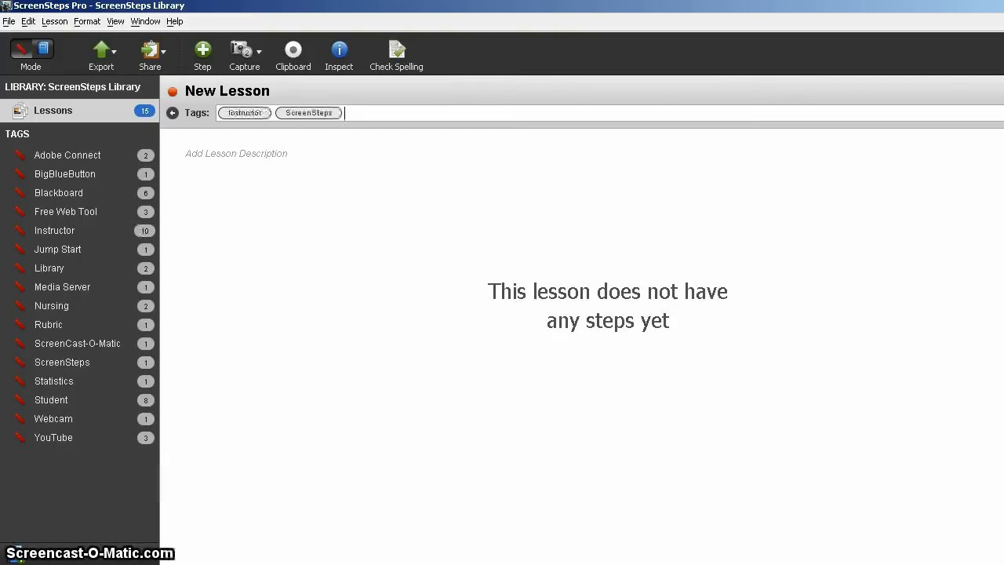
pyautogui.click(173, 92)
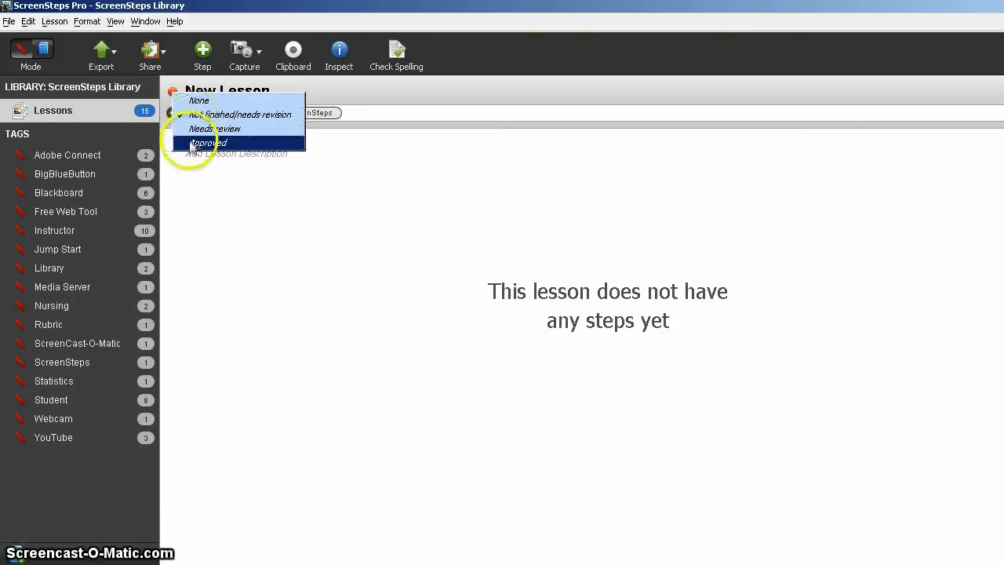
pyautogui.click(189, 175)
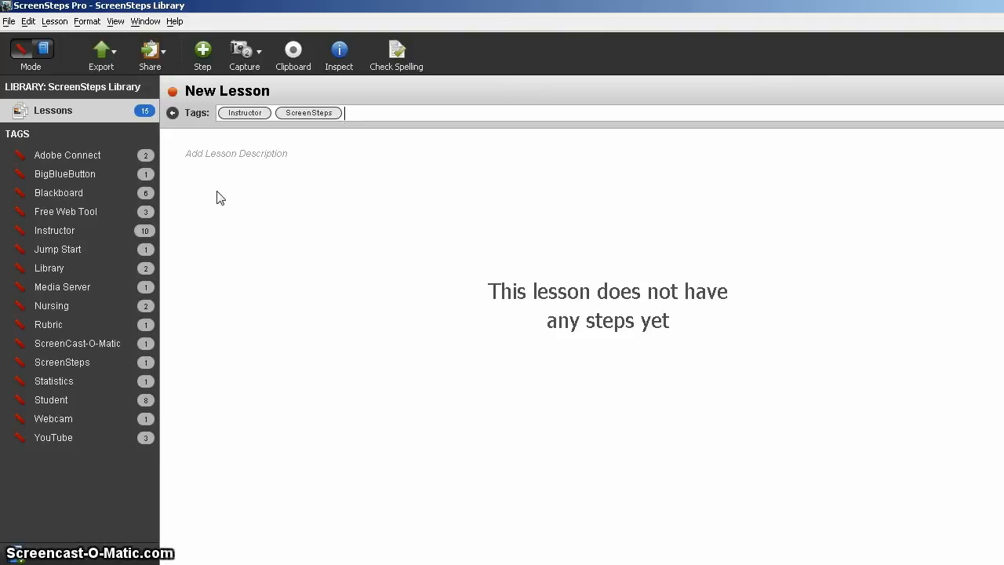
pyautogui.click(242, 195)
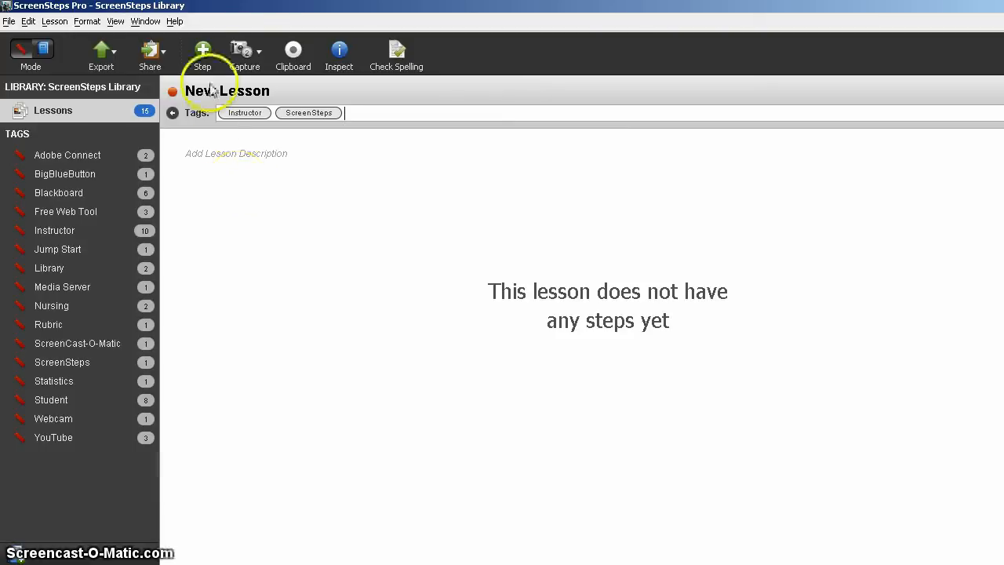
# Step: Enter "This is how to use ScreenSteps" as the lesson description
pyautogui.click(204, 154)
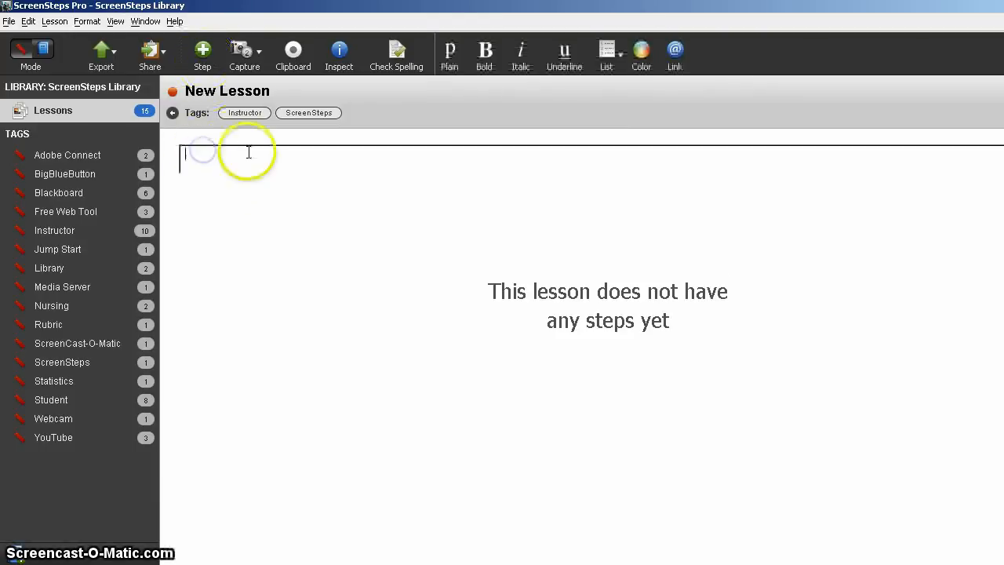
pyautogui.write('This ')
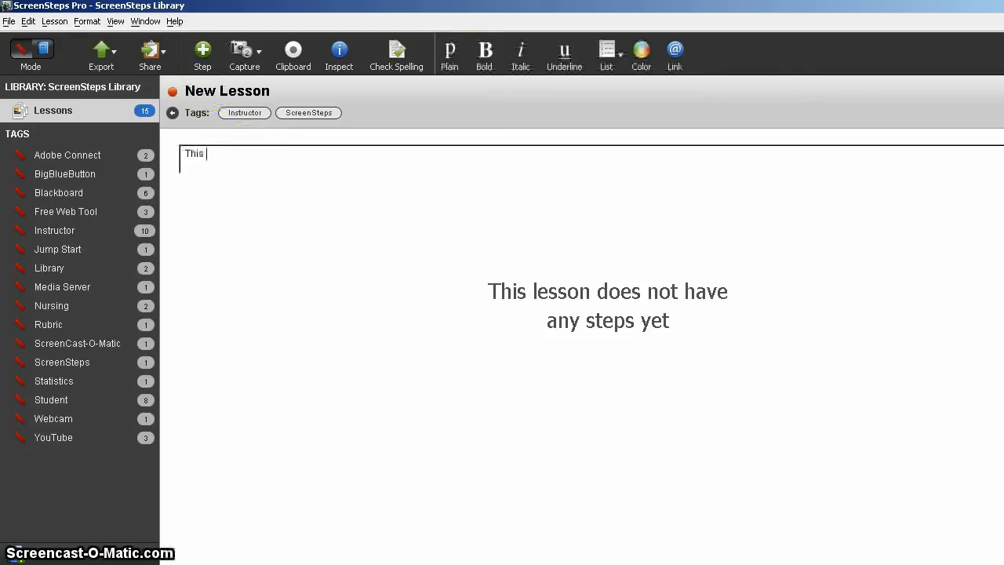
pyautogui.write('is how t')
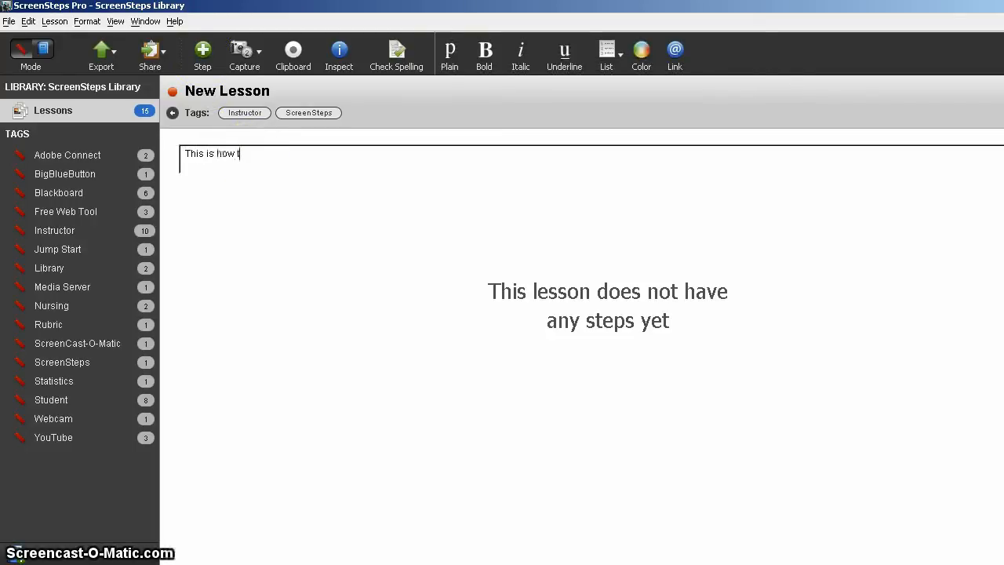
pyautogui.write('o use ScreenSteps')
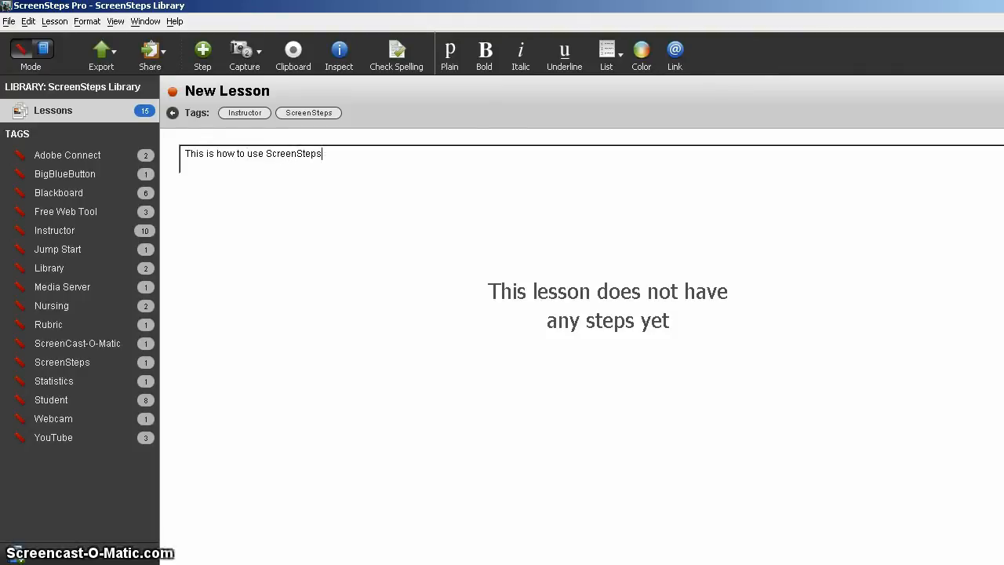
pyautogui.click(424, 301)
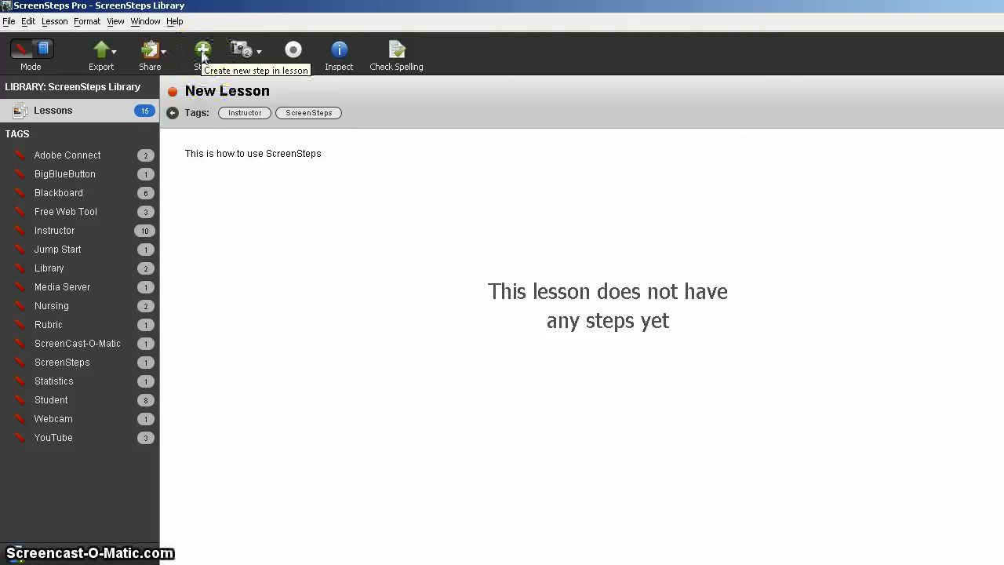
# Step: Add a step to the lesson and title it "First Step"
pyautogui.click(202, 51)
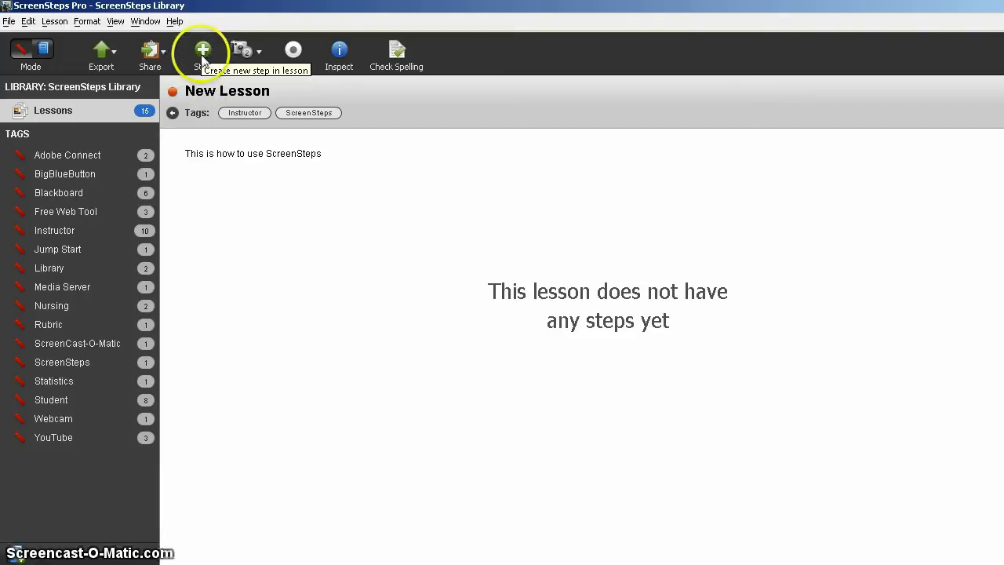
pyautogui.click(327, 285)
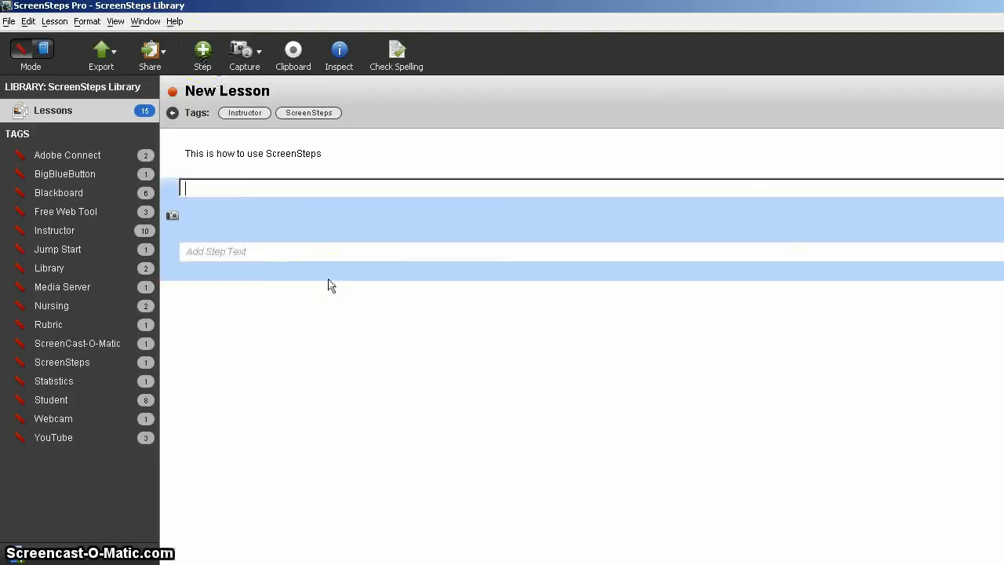
pyautogui.write('Fir')
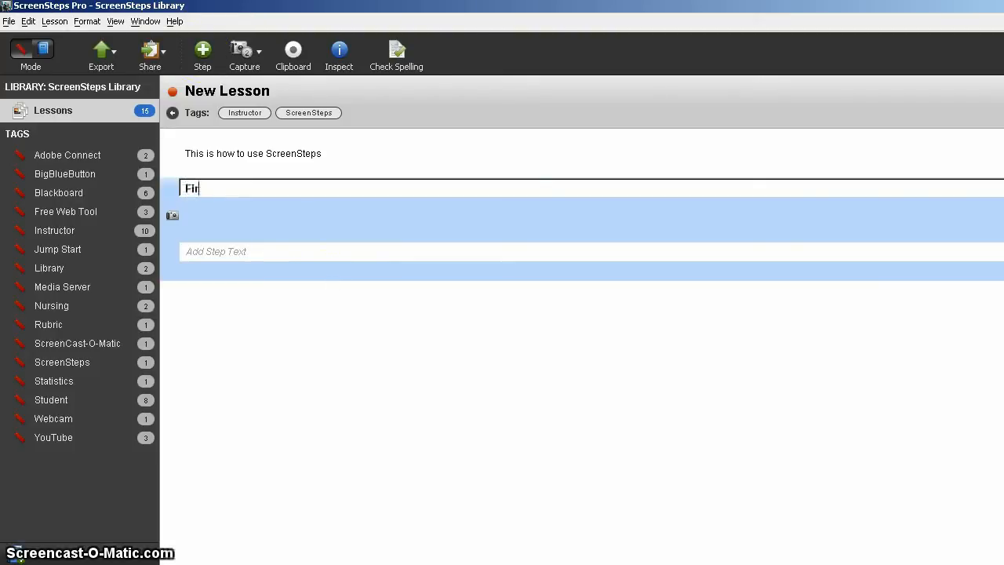
pyautogui.write('st Step')
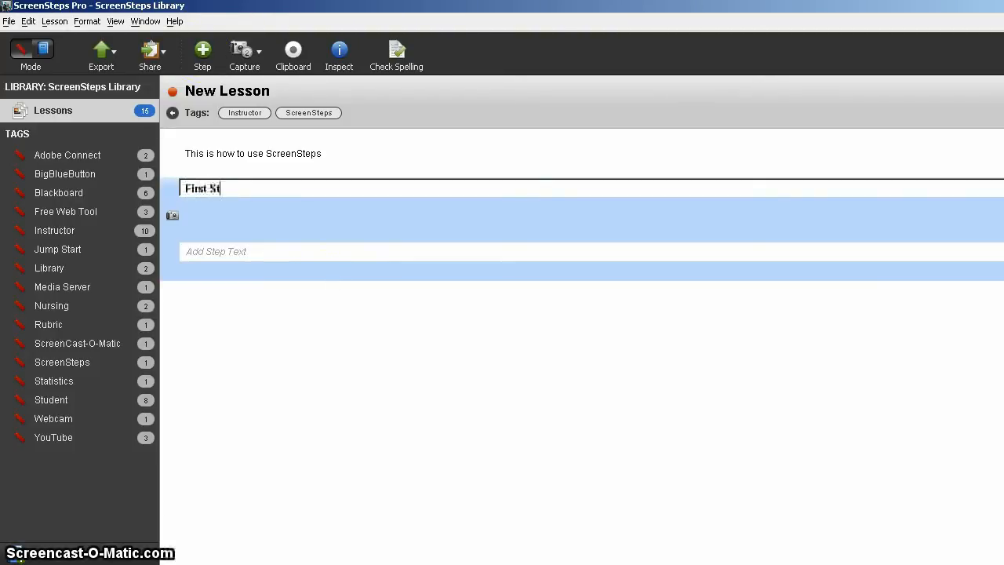
# Step: Enter "Double Click on the ScreenSteps Icon" as the step text of First Step
pyautogui.click(203, 252)
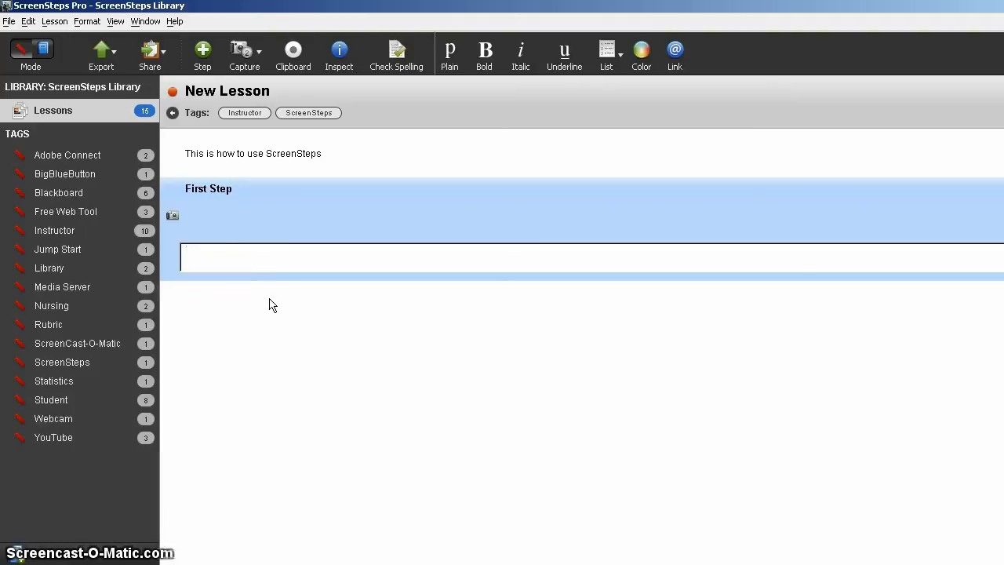
pyautogui.write('Clic')
pyautogui.press('BackSpace')
pyautogui.press('BackSpace')
pyautogui.press('BackSpace')
pyautogui.press('BackSpace')
pyautogui.write('Double Click on the ScreenSteps ')
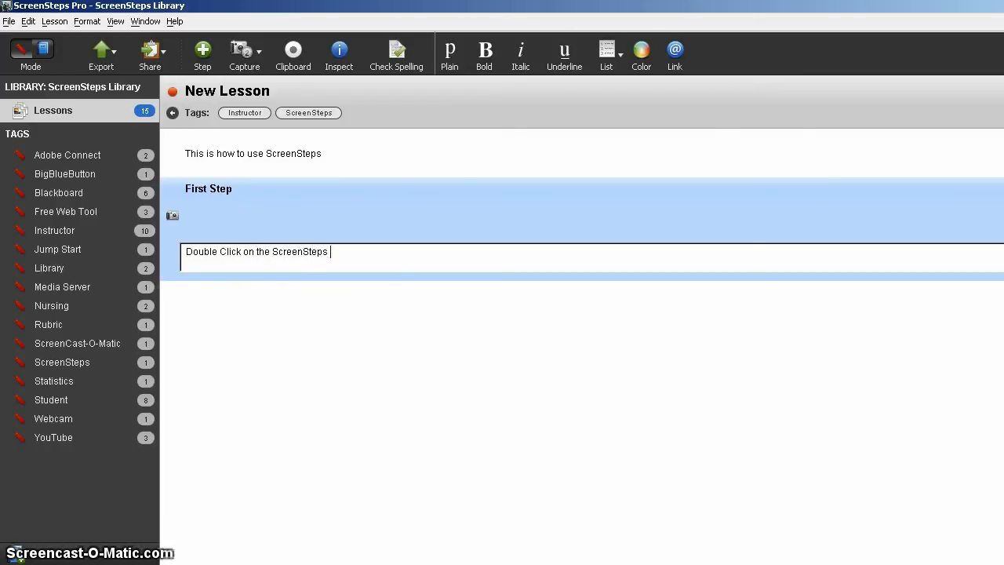
pyautogui.write('Ico')
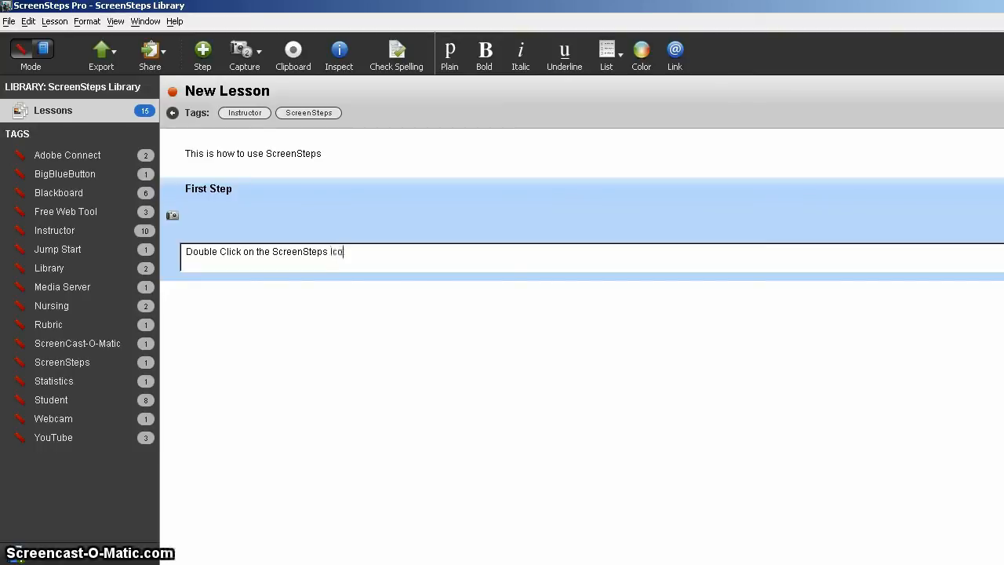
pyautogui.write('n')
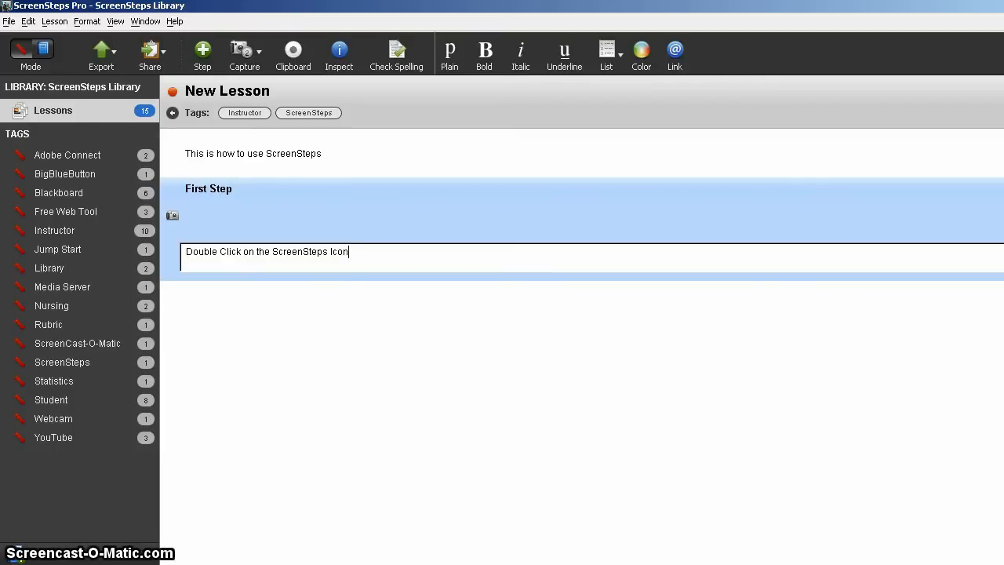
# Step: Capture the "Ready!" message area of the Screen Recorder web page, about 532 by 158 pixels, as the image for First Step
pyautogui.click(172, 216)
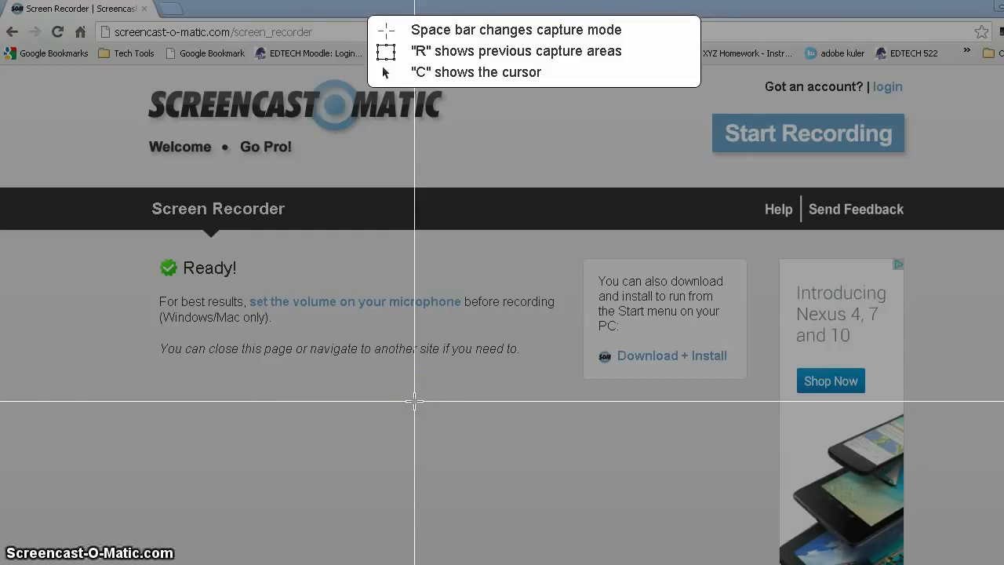
pyautogui.moveTo(154, 243); pyautogui.dragTo(569, 366)
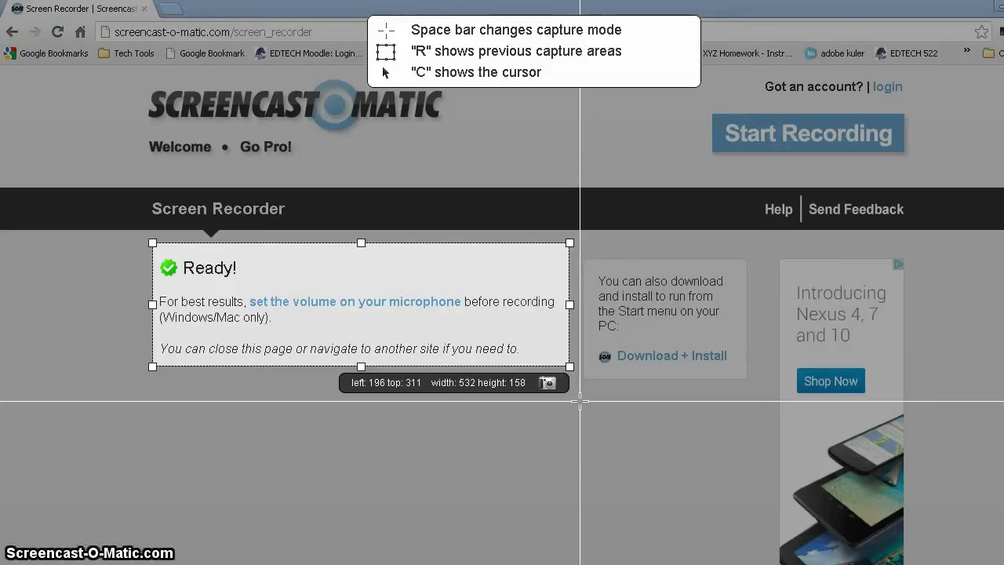
pyautogui.press('Return')
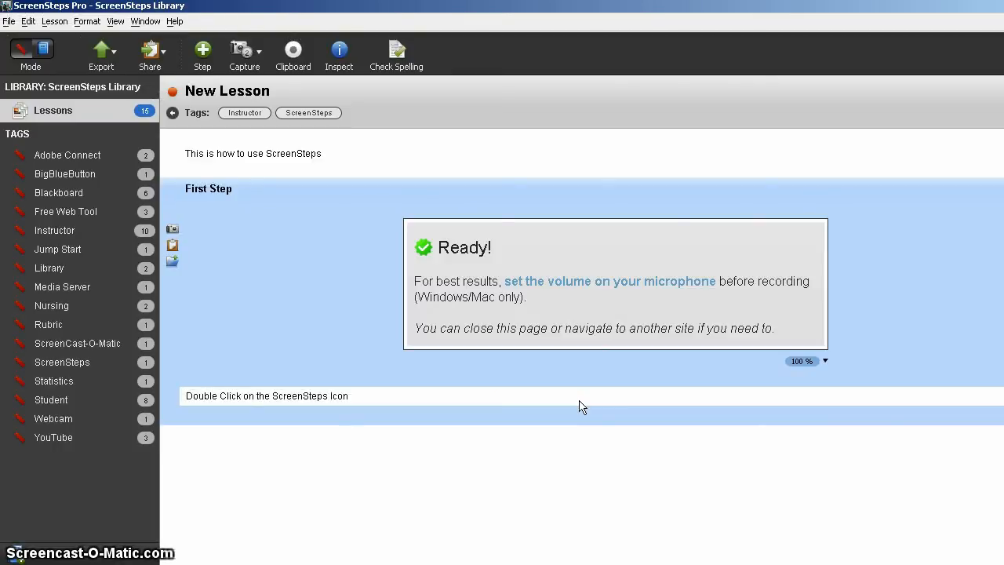
# Step: Delete the captured web page image from First Step
pyautogui.click(252, 564)
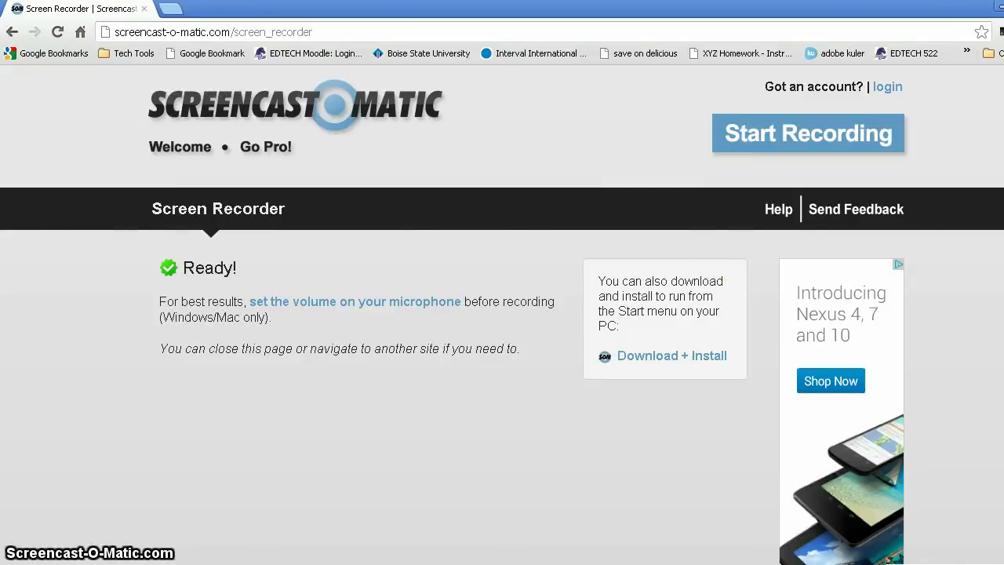
pyautogui.click(376, 564)
pyautogui.click(703, 293)
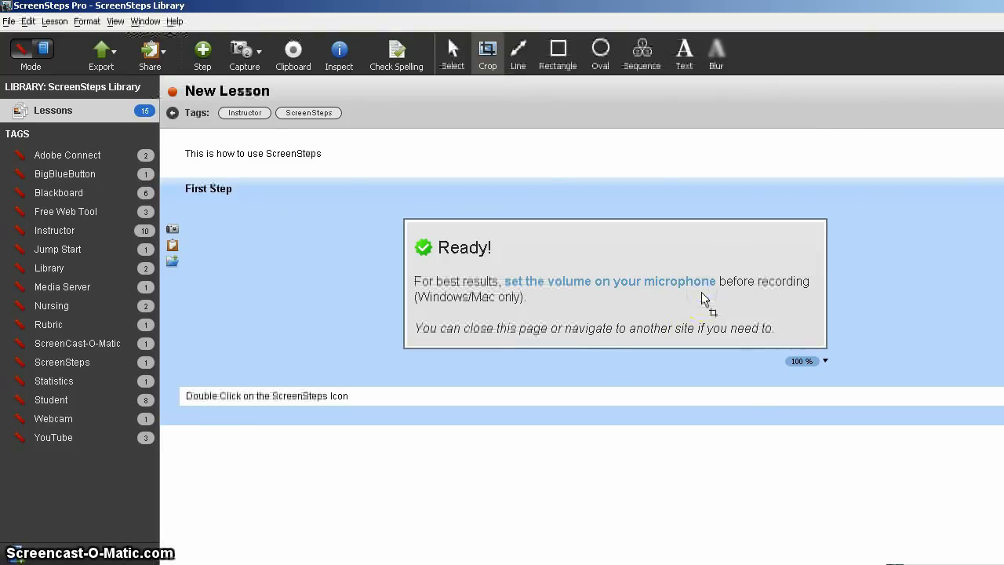
pyautogui.press('Delete')
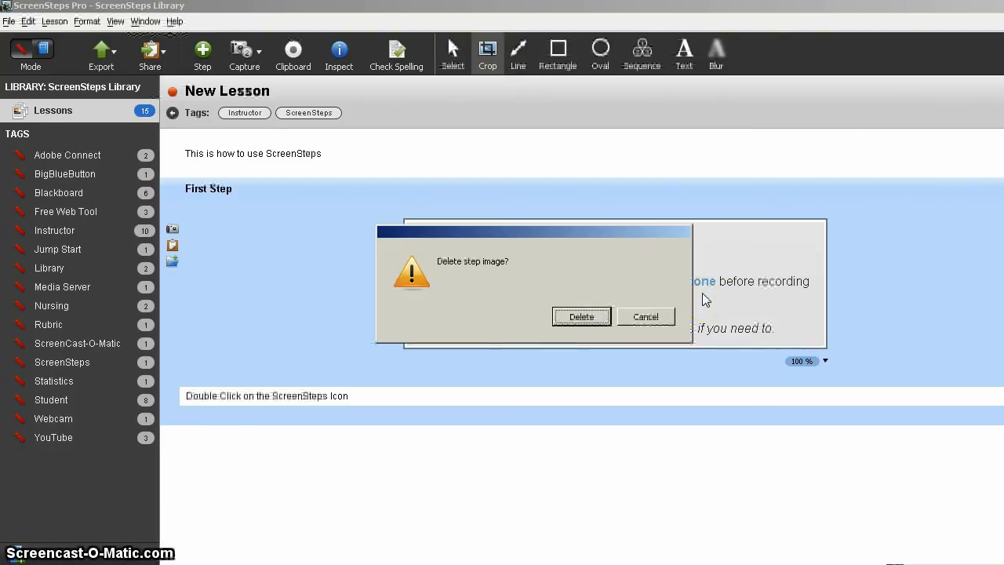
pyautogui.click(579, 315)
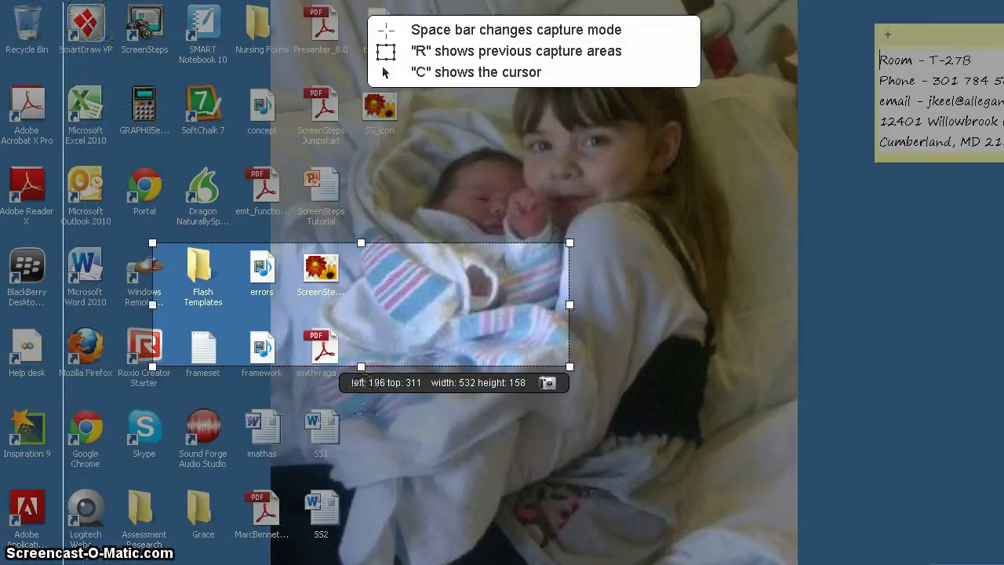
# Step: Capture the desktop area containing the ScreenSteps icon and its neighbouring icons, about 240 pixels wide, as the image for First Step
pyautogui.moveTo(59, 0); pyautogui.dragTo(246, 224)
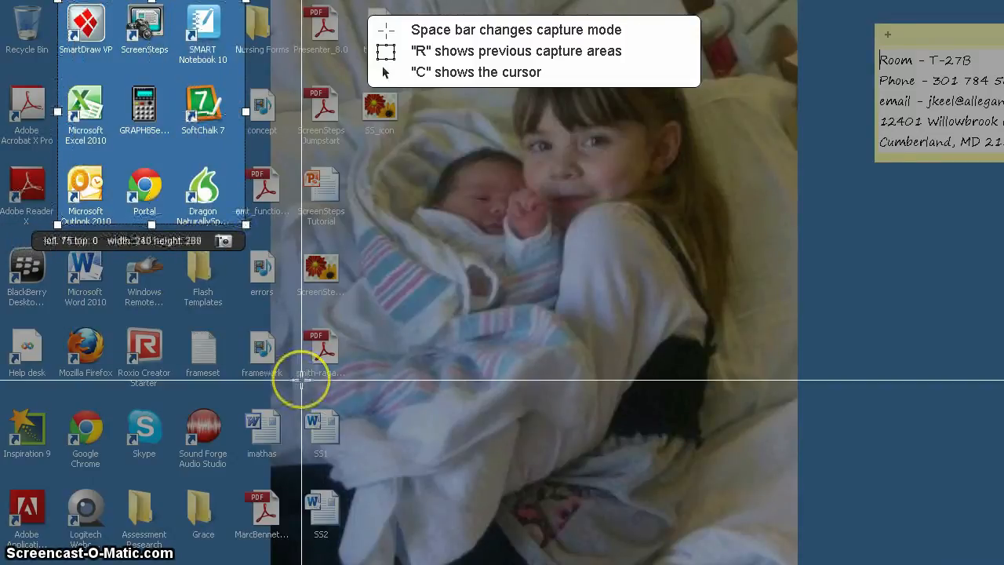
pyautogui.press('Return')
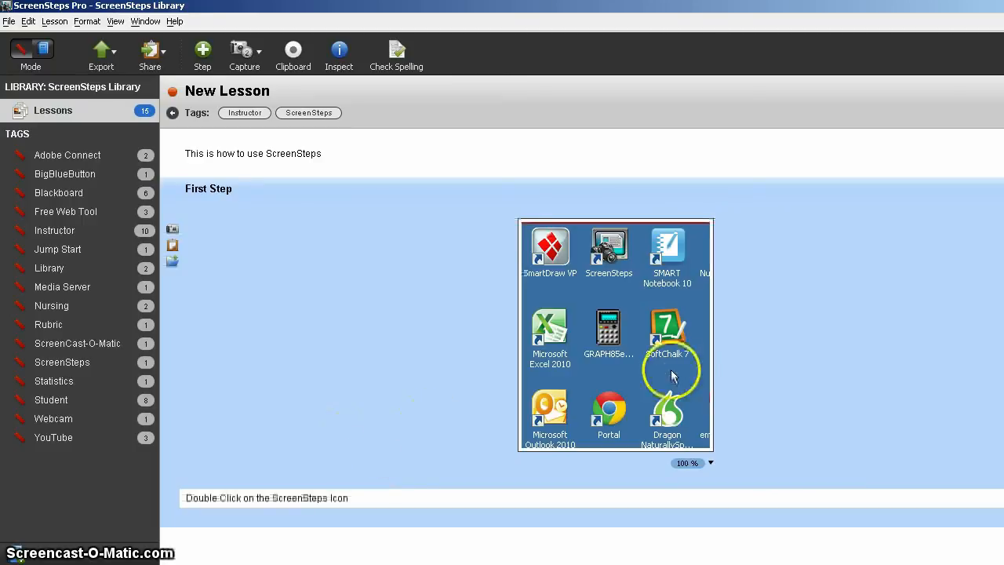
# Step: Blur the SoftChalk 7 icon and its label in the First Step image, fitting the blur area around them
pyautogui.click(671, 374)
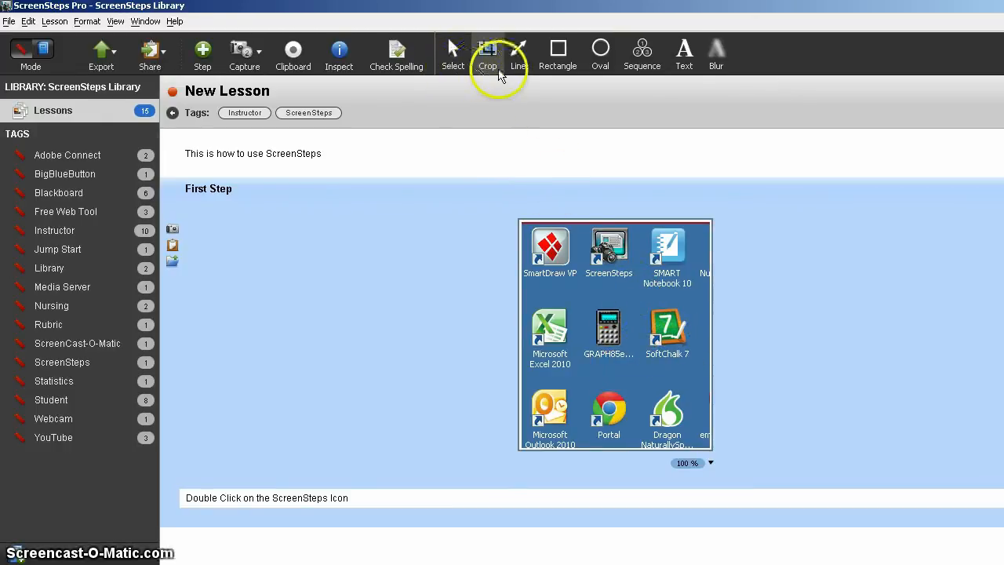
pyautogui.click(716, 55)
pyautogui.click(647, 353)
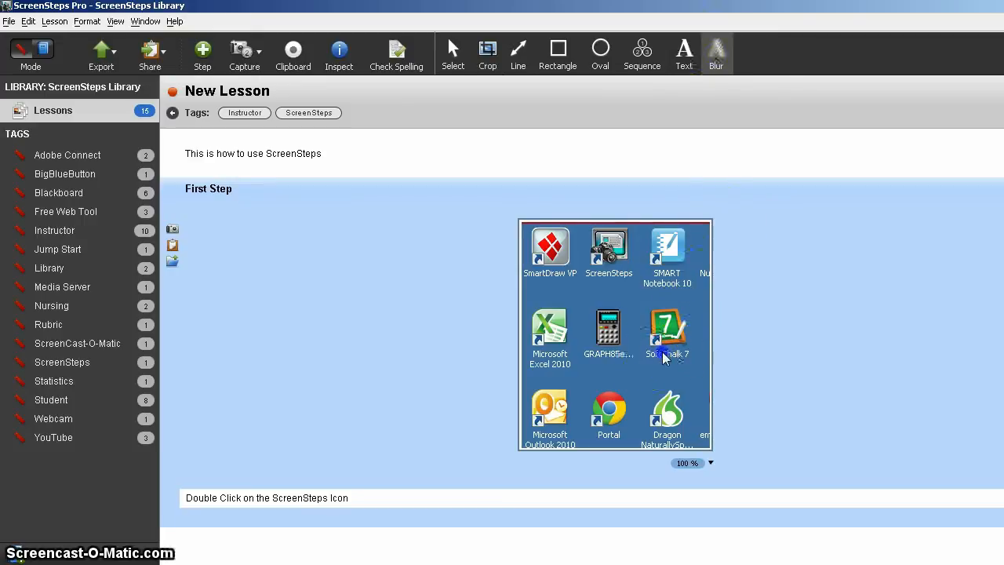
pyautogui.moveTo(654, 355); pyautogui.dragTo(663, 304)
pyautogui.moveTo(630, 334); pyautogui.dragTo(640, 336)
pyautogui.moveTo(703, 335); pyautogui.dragTo(697, 336)
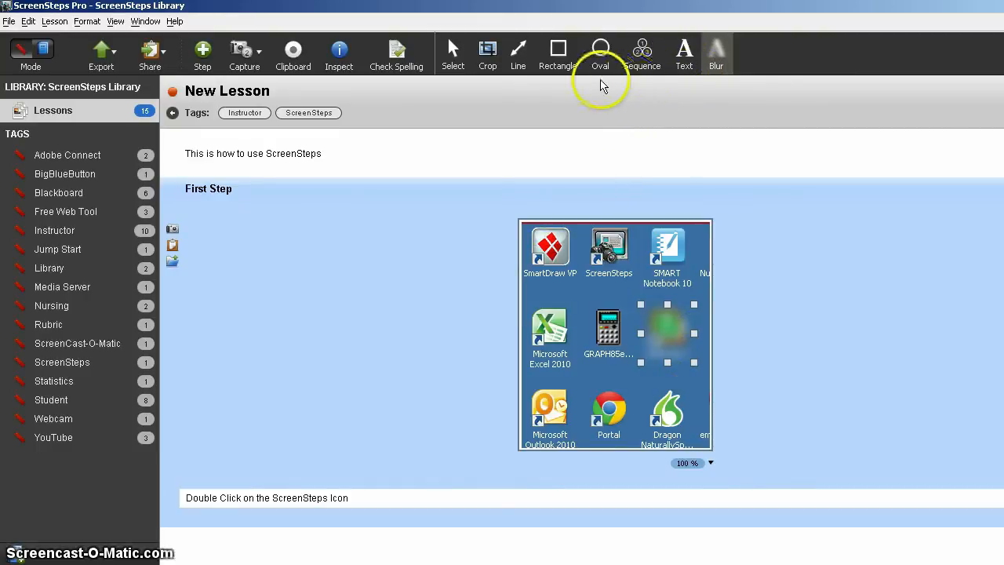
# Step: Circle the ScreenSteps icon with an oval and draw an arrow from the Dragon NaturallySpeaking icon up towards it
pyautogui.click(601, 52)
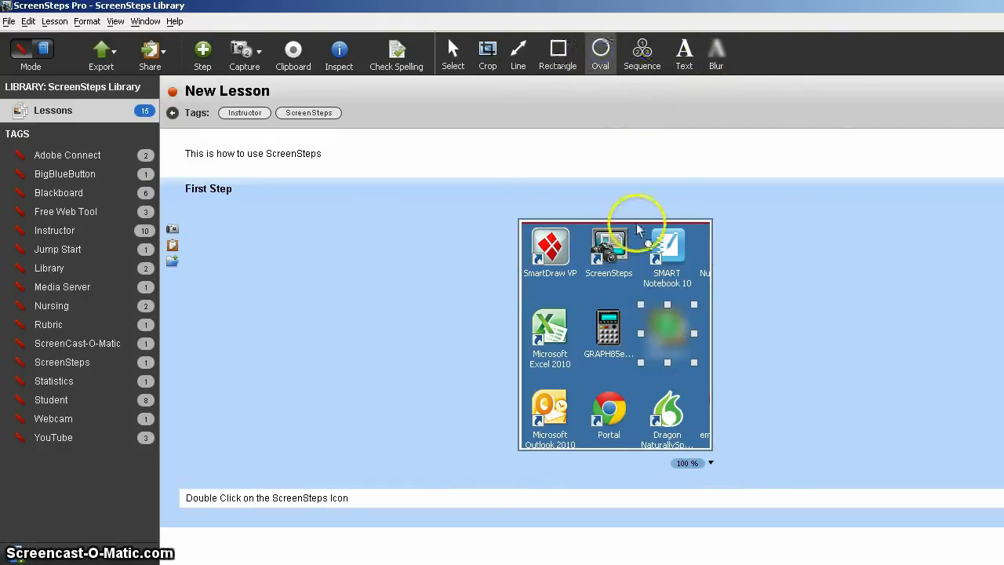
pyautogui.moveTo(579, 229)
pyautogui.mouseDown()
pyautogui.moveTo(661, 299)
pyautogui.moveTo(618, 269)
pyautogui.mouseUp()
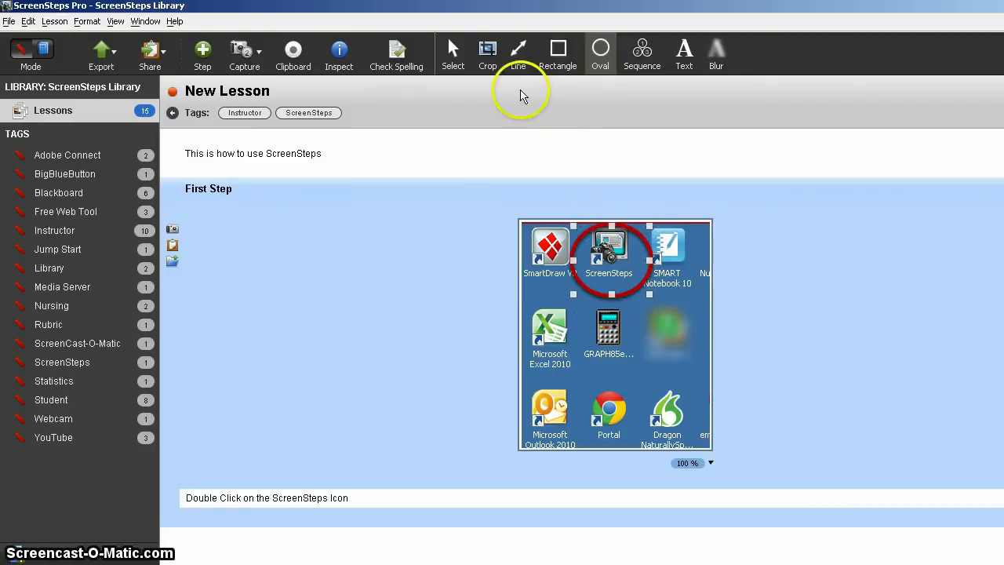
pyautogui.click(517, 49)
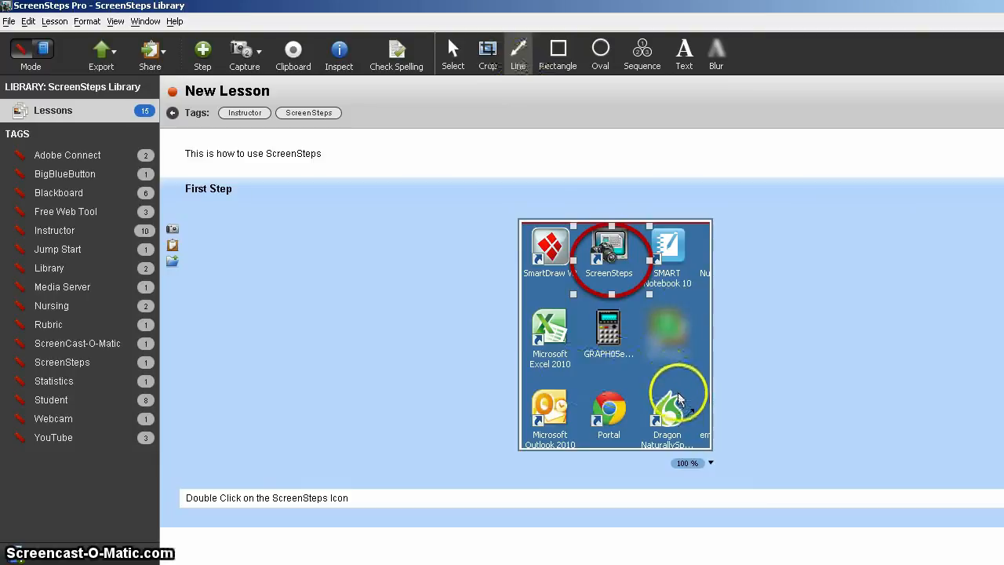
pyautogui.moveTo(654, 397); pyautogui.dragTo(619, 318)
pyautogui.click(589, 435)
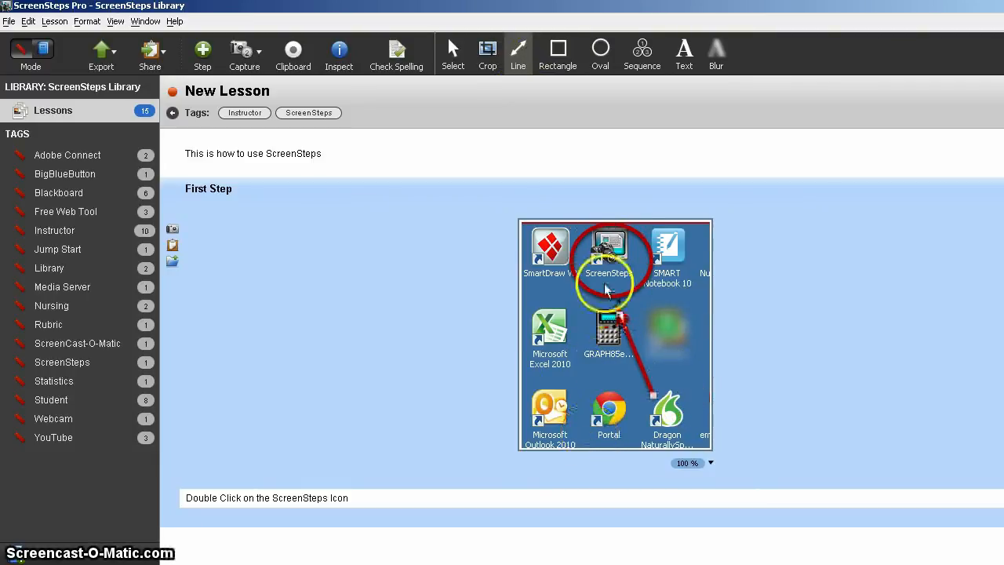
# Step: Place sequence markers 1, 2 and 3 on the image, near the SmartDraw VP, Microsoft Excel 2010 and Portal icons
pyautogui.click(641, 53)
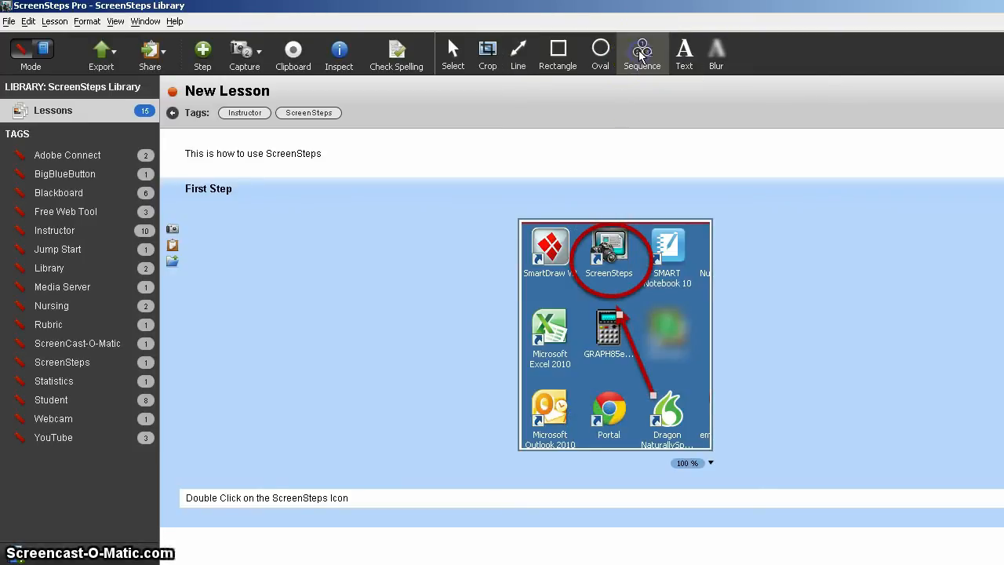
pyautogui.click(565, 259)
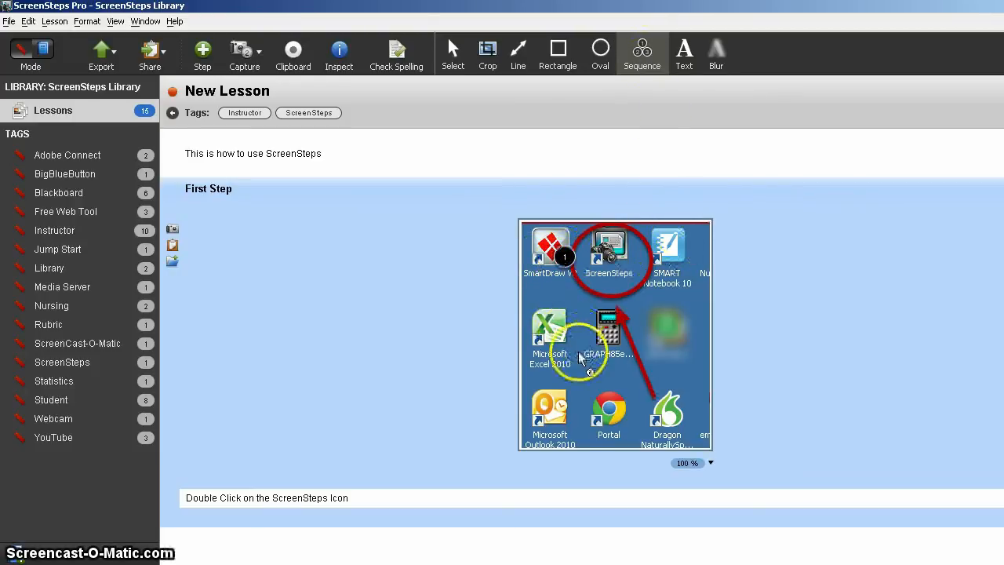
pyautogui.click(550, 330)
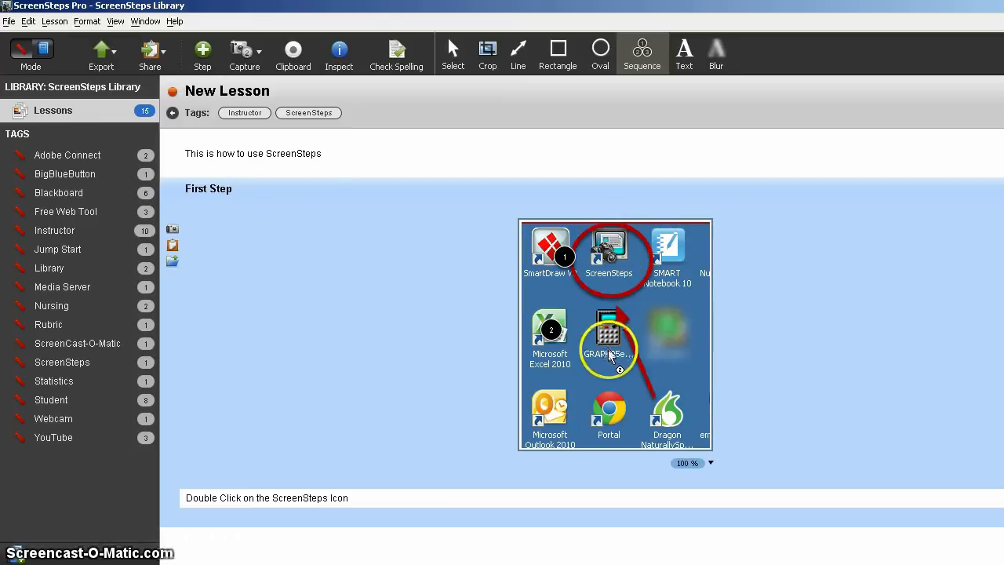
pyautogui.click(609, 411)
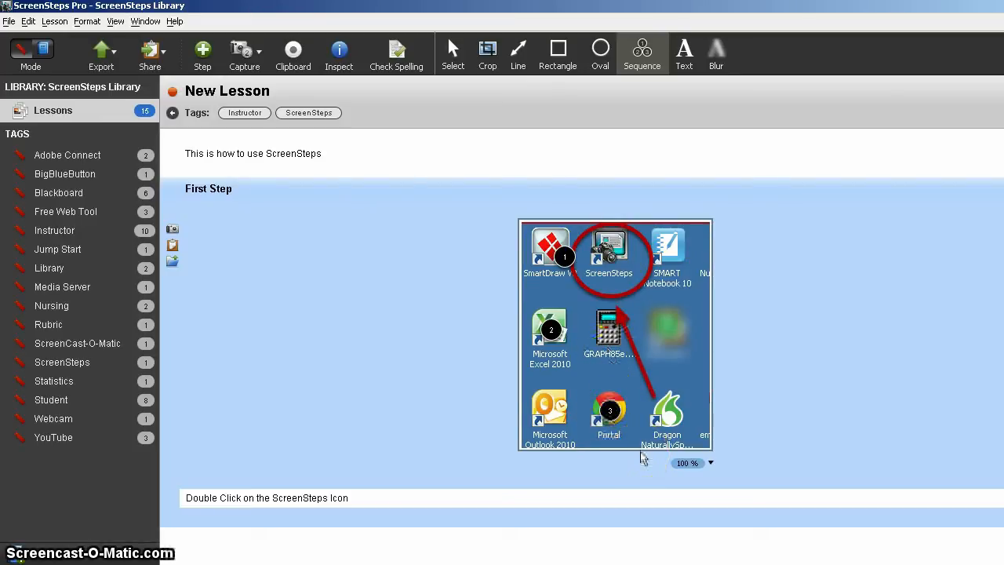
# Step: Reposition the sequence markers in one column, with 1 on SmartDraw VP, 2 on Microsoft Excel 2010 and 3 on Microsoft Outlook 2010
pyautogui.click(455, 49)
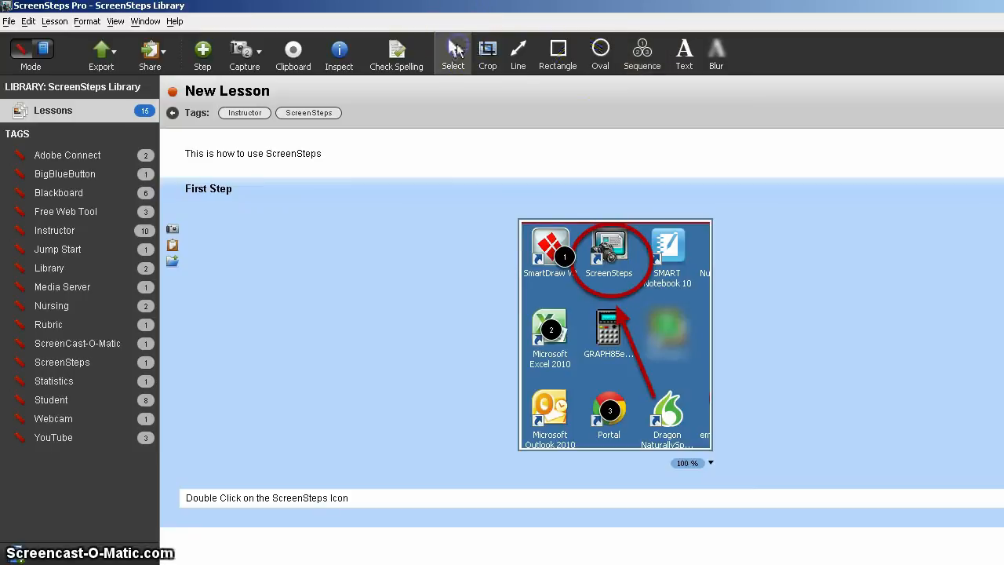
pyautogui.moveTo(561, 255); pyautogui.dragTo(553, 253)
pyautogui.moveTo(551, 329); pyautogui.dragTo(551, 328)
pyautogui.click(608, 410)
pyautogui.moveTo(608, 410); pyautogui.dragTo(555, 411)
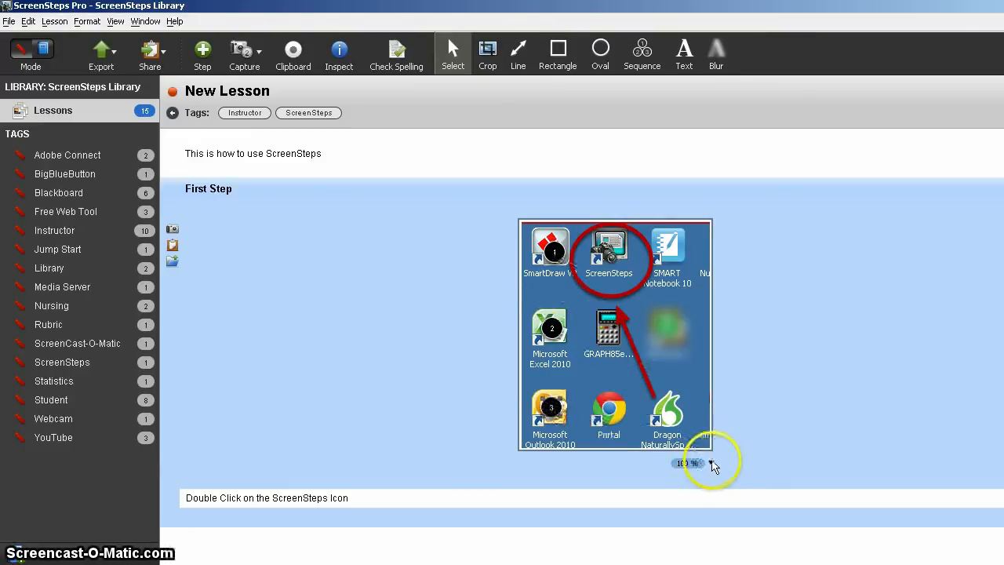
# Step: Scale the First Step image to 50% and restore it to 100%
pyautogui.click(711, 464)
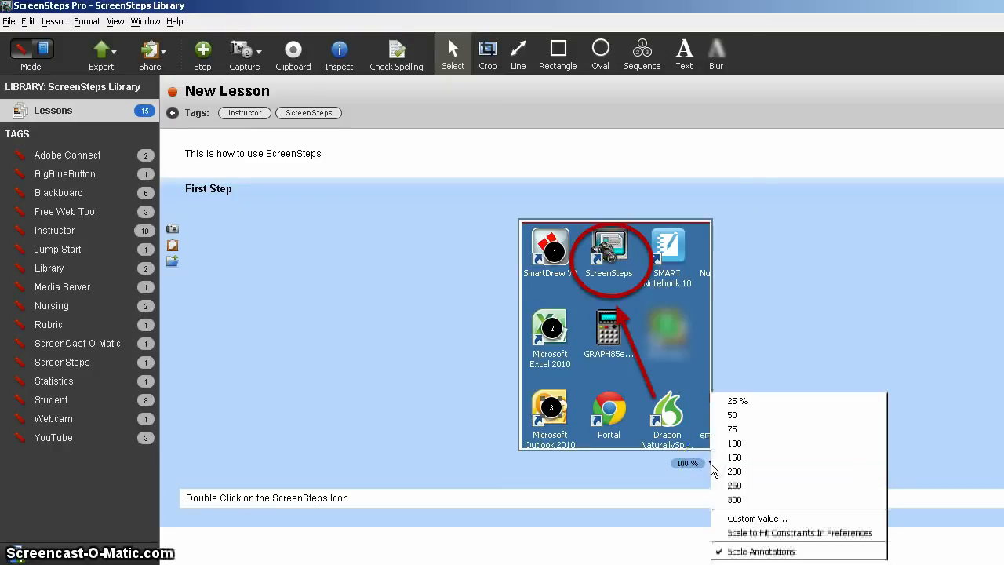
pyautogui.click(731, 417)
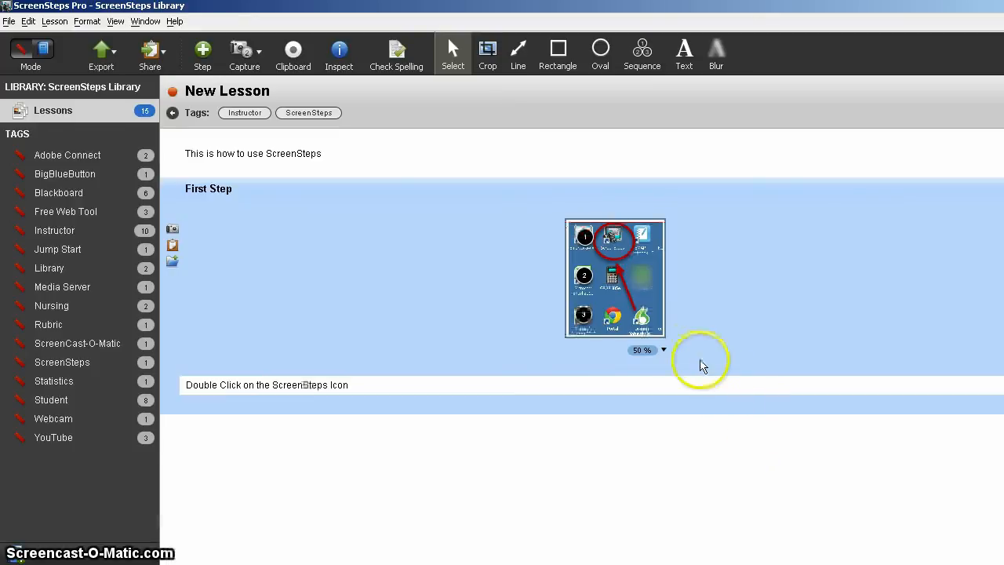
pyautogui.click(664, 349)
pyautogui.click(709, 398)
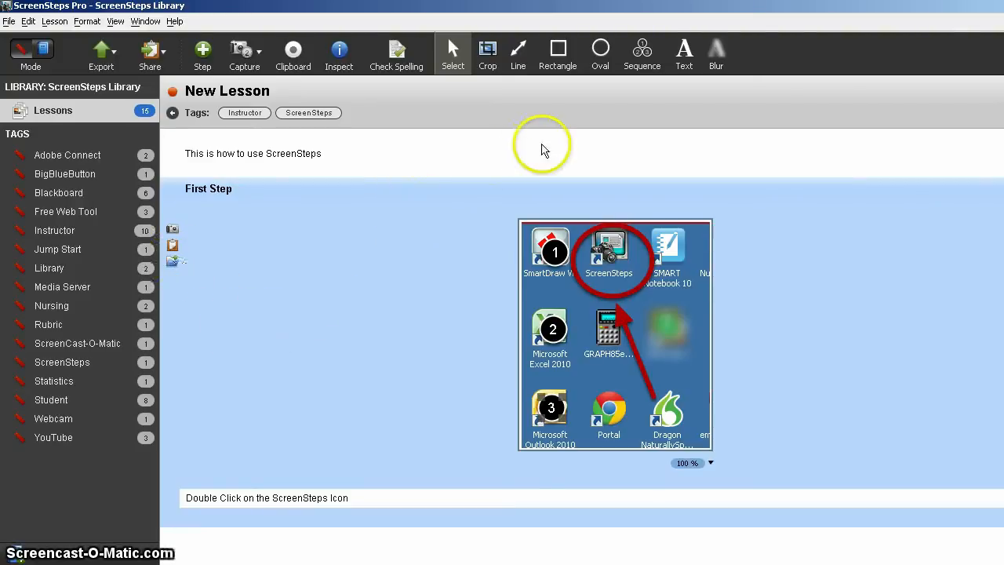
# Step: Add an empty second step to the lesson below First Step
pyautogui.click(203, 52)
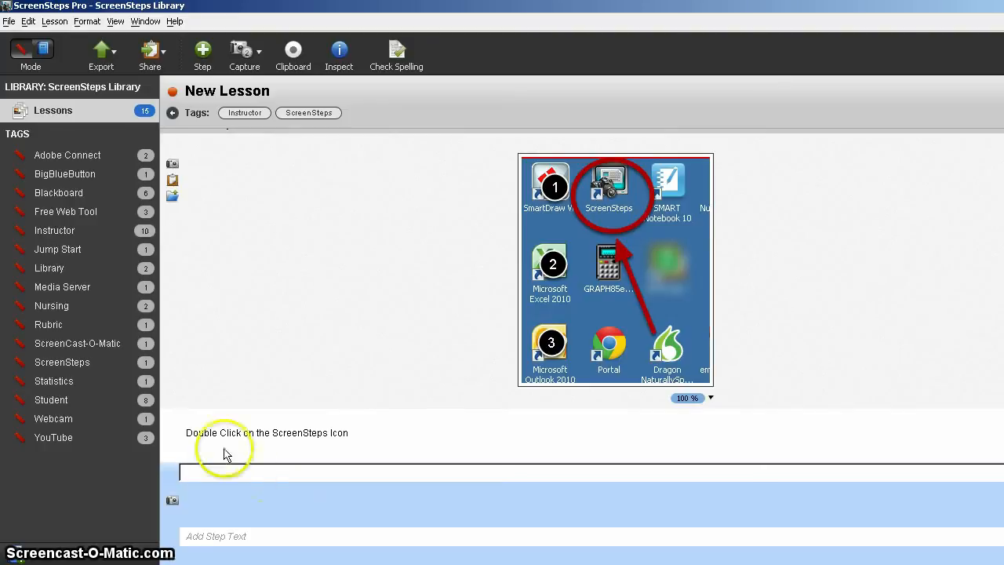
pyautogui.click(30, 23)
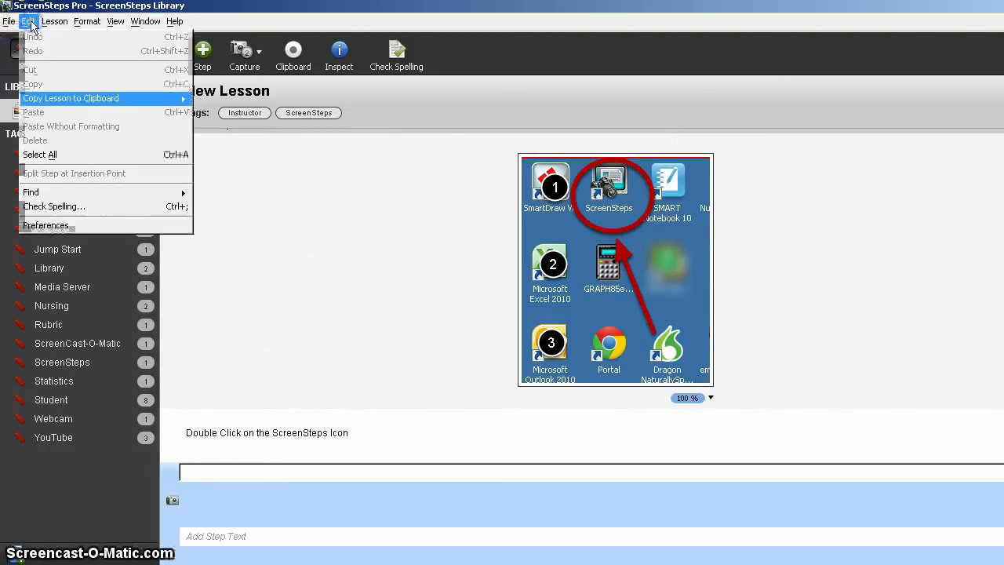
pyautogui.moveTo(114, 26)
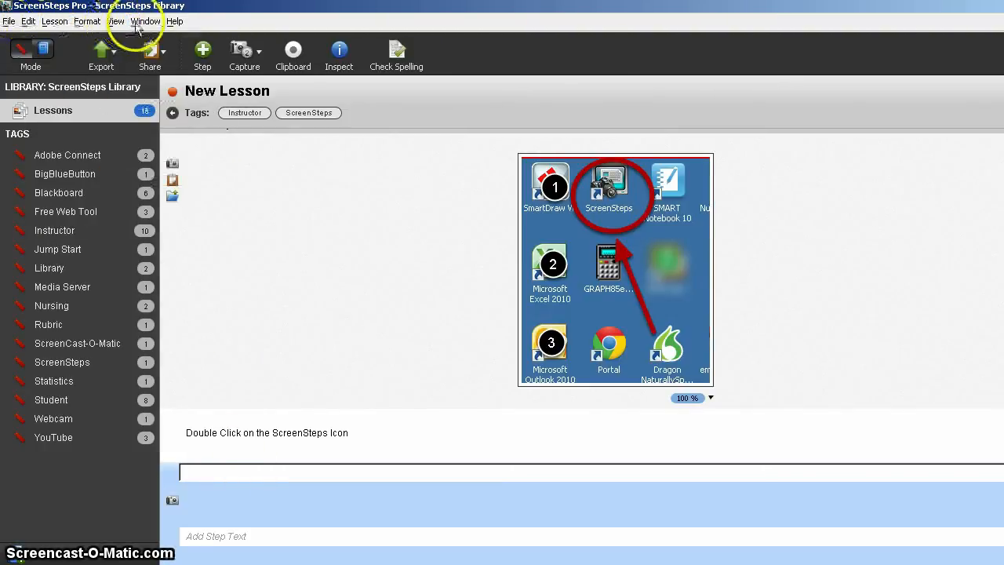
pyautogui.moveTo(173, 24)
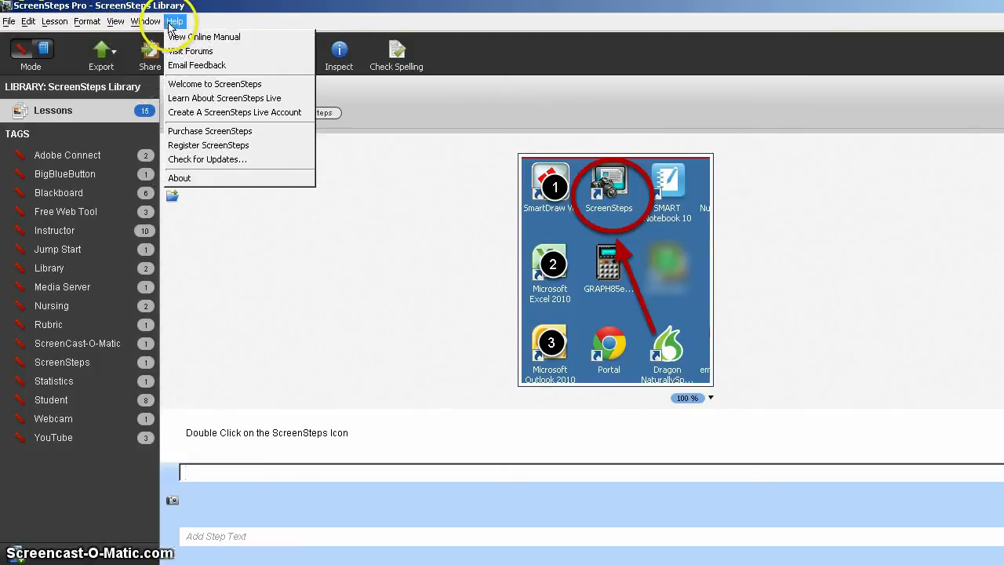
pyautogui.moveTo(33, 24)
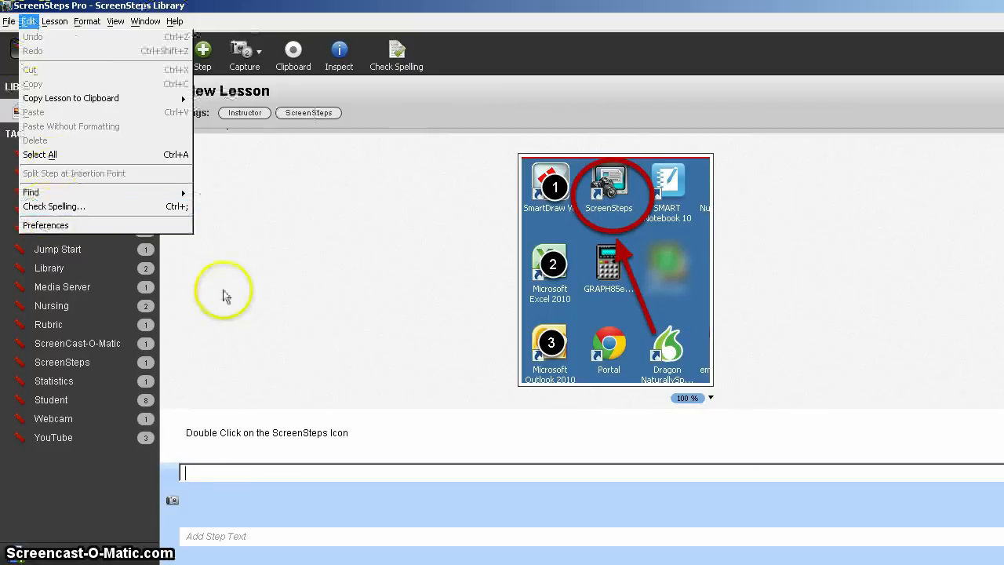
pyautogui.click(352, 331)
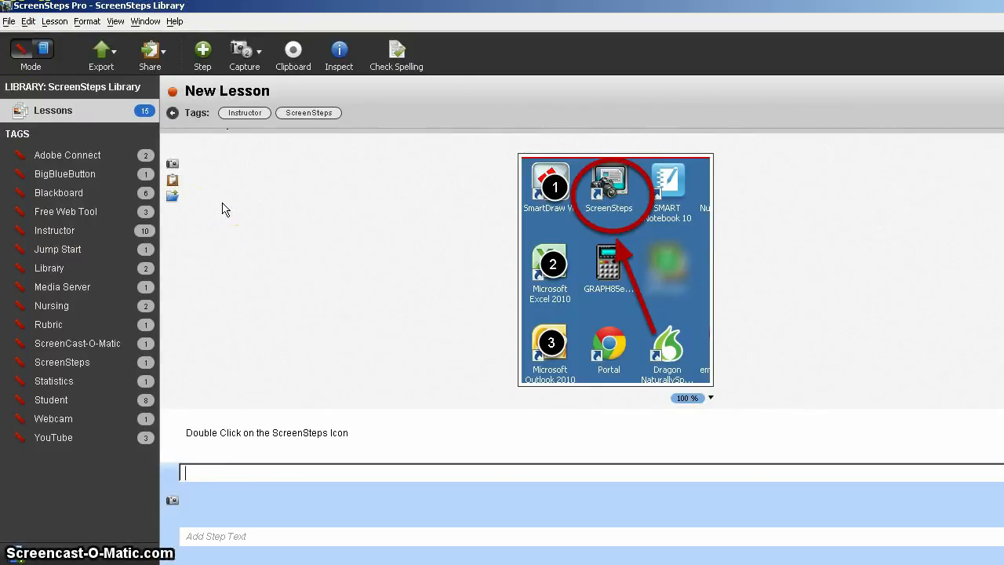
pyautogui.click(218, 202)
# Step: Export the lesson as a PDF named ScreenSteps100 to the Desktop folder
pyautogui.click(114, 56)
pyautogui.click(111, 54)
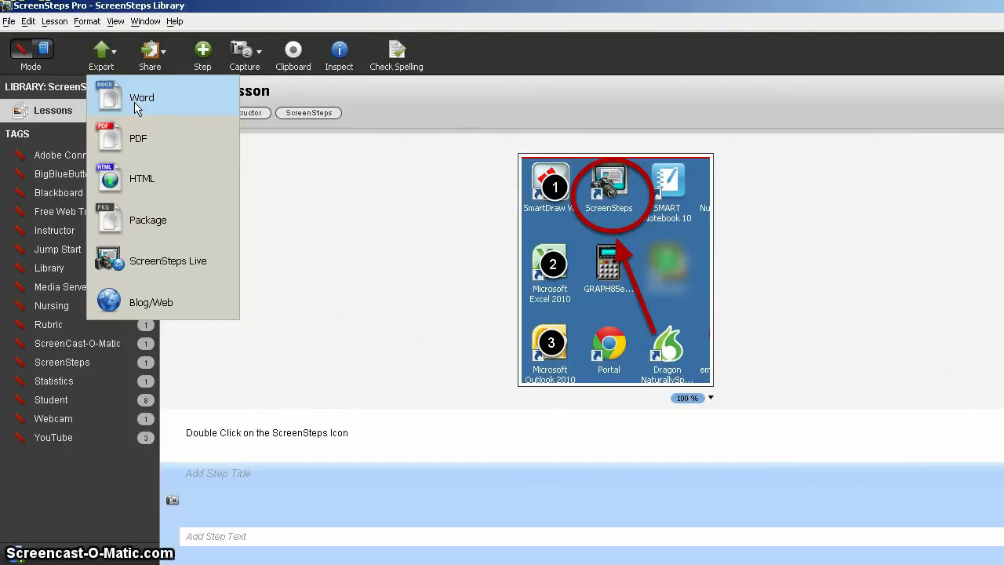
pyautogui.click(142, 224)
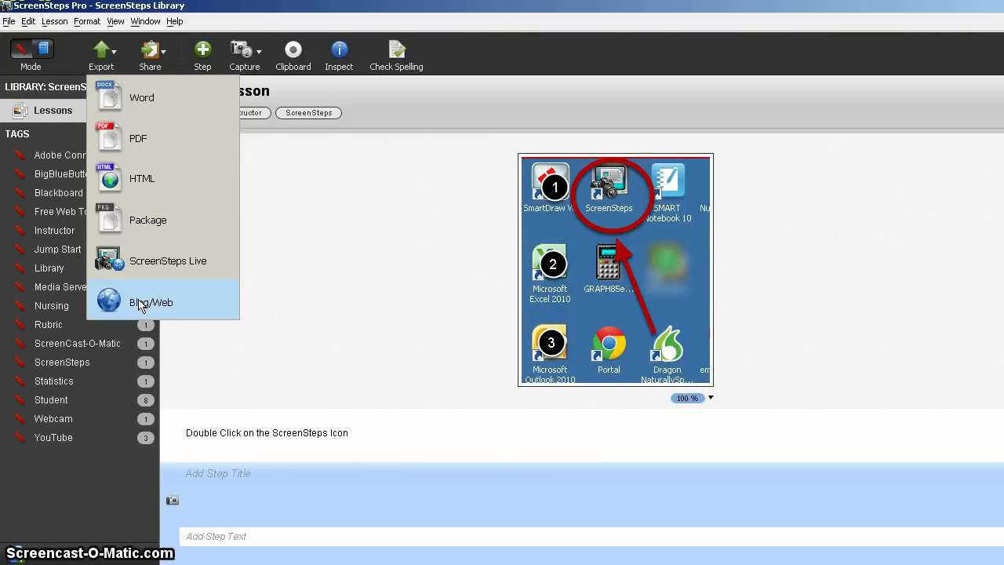
pyautogui.click(135, 143)
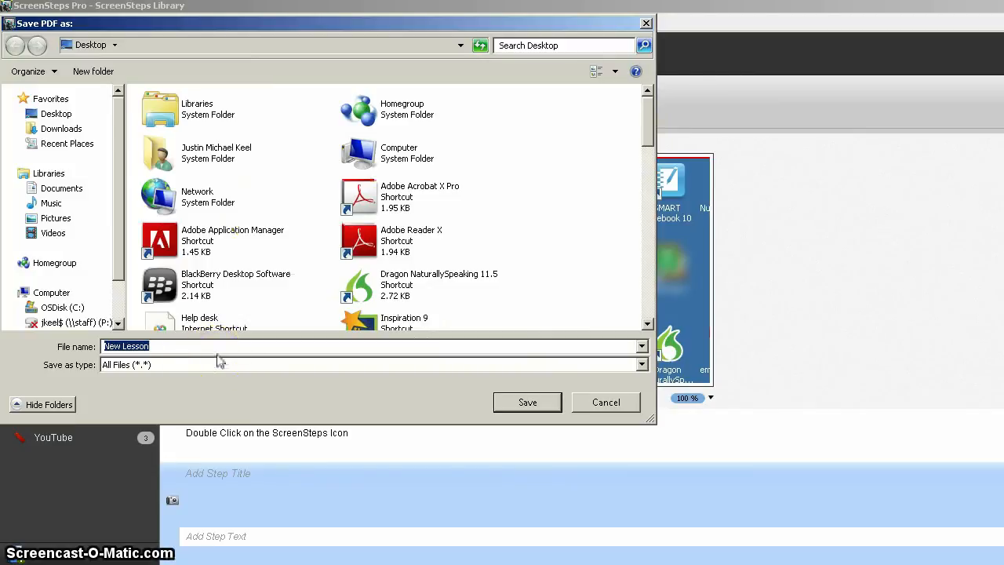
pyautogui.doubleClick(166, 112)
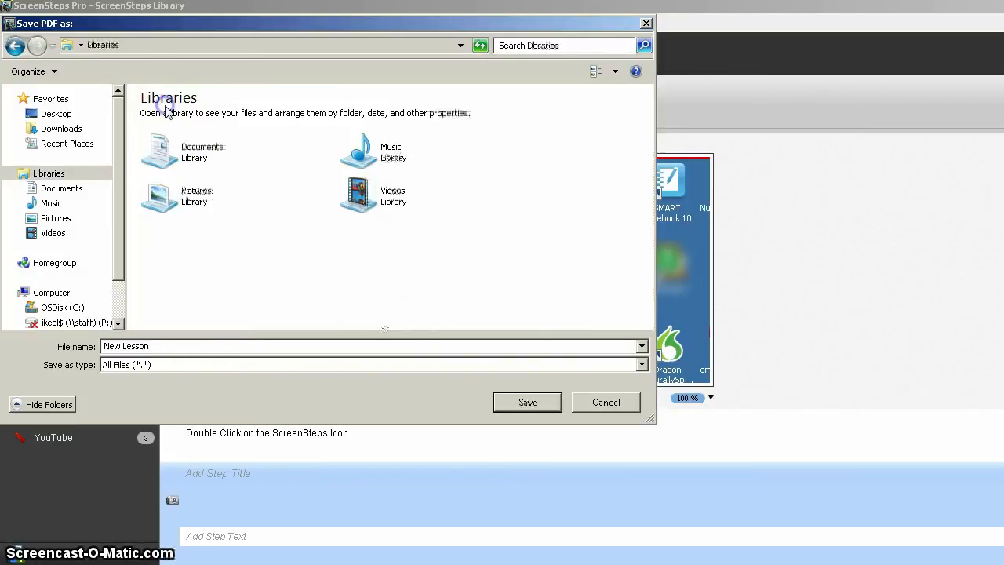
pyautogui.doubleClick(162, 151)
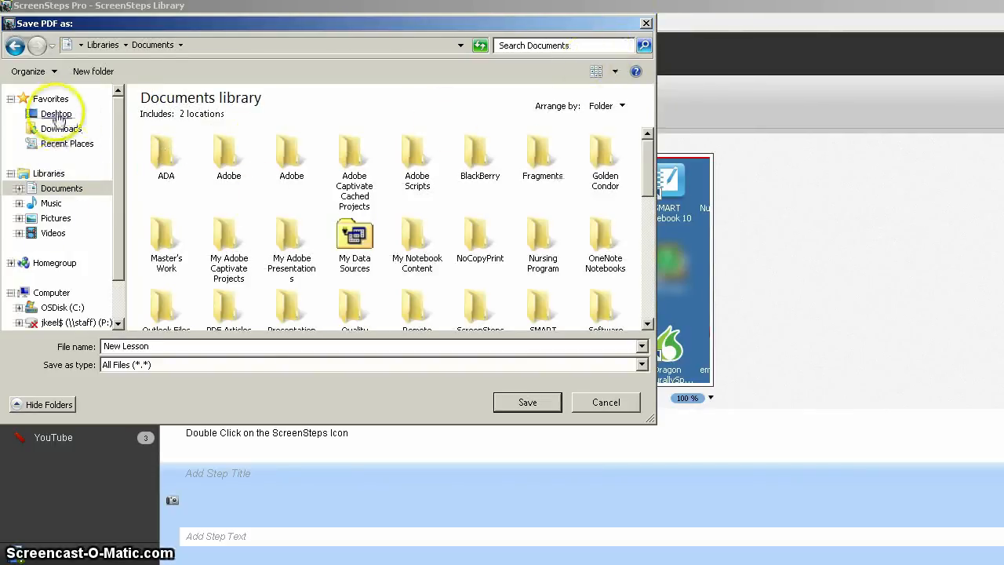
pyautogui.click(58, 114)
pyautogui.moveTo(157, 348); pyautogui.dragTo(52, 344)
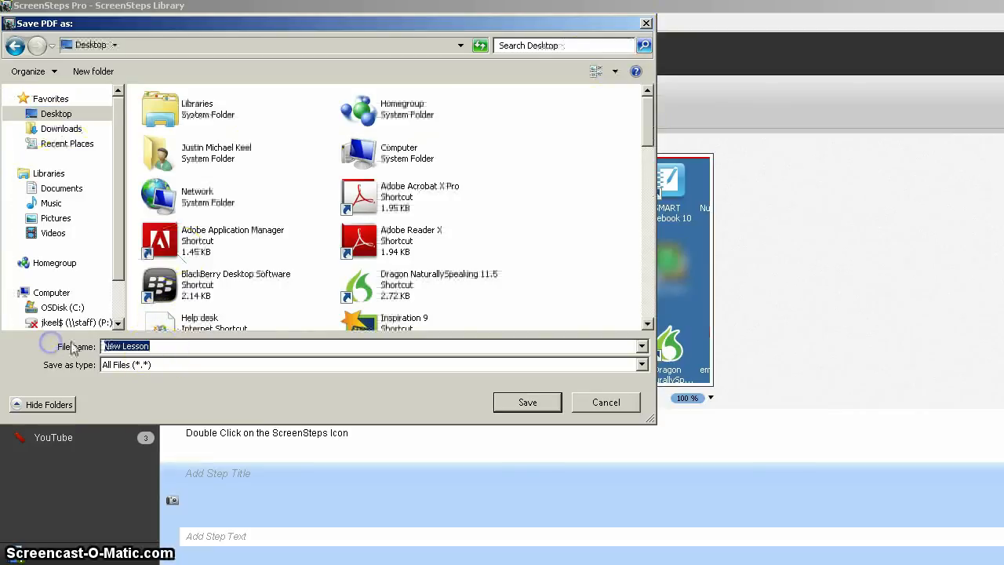
pyautogui.write('ScreenStep')
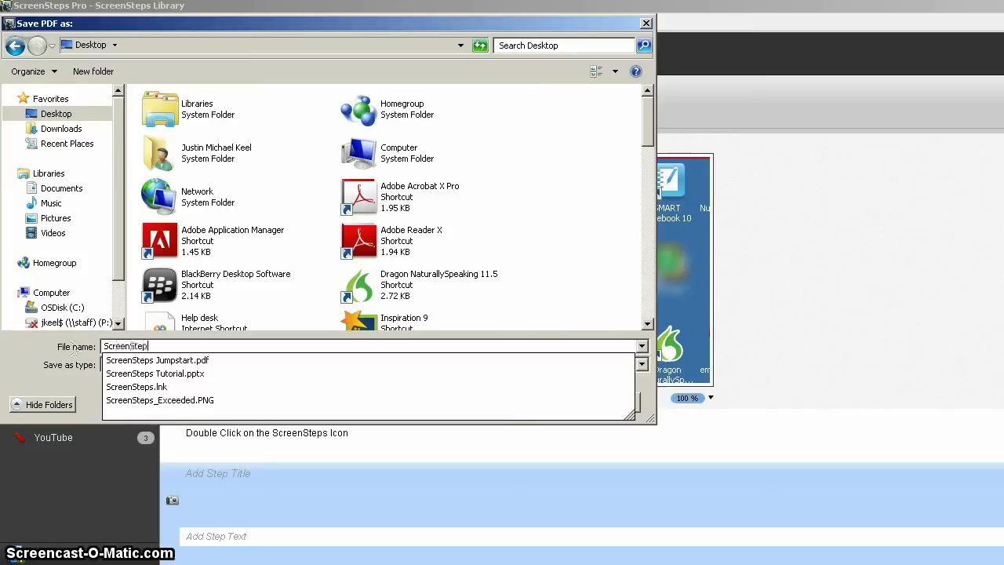
pyautogui.write('s100')
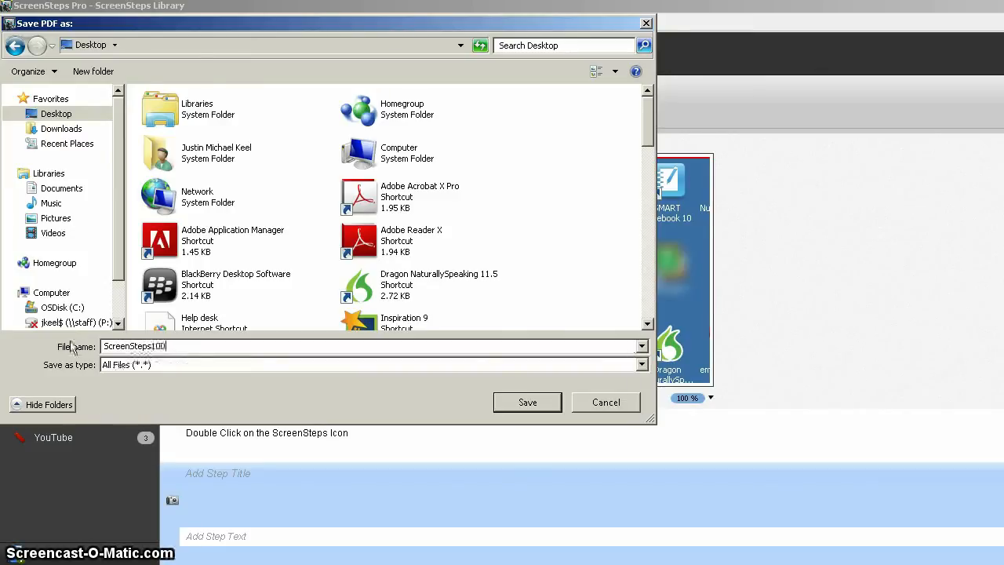
pyautogui.press('Return')
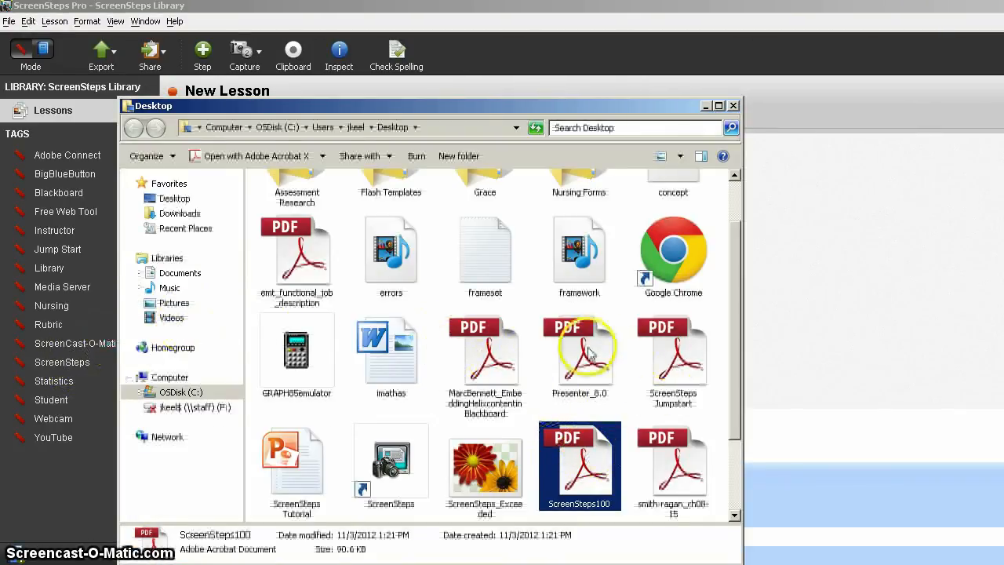
# Step: Open the exported ScreenSteps100 PDF from the Desktop folder
pyautogui.scroll(-1, 565, 345)
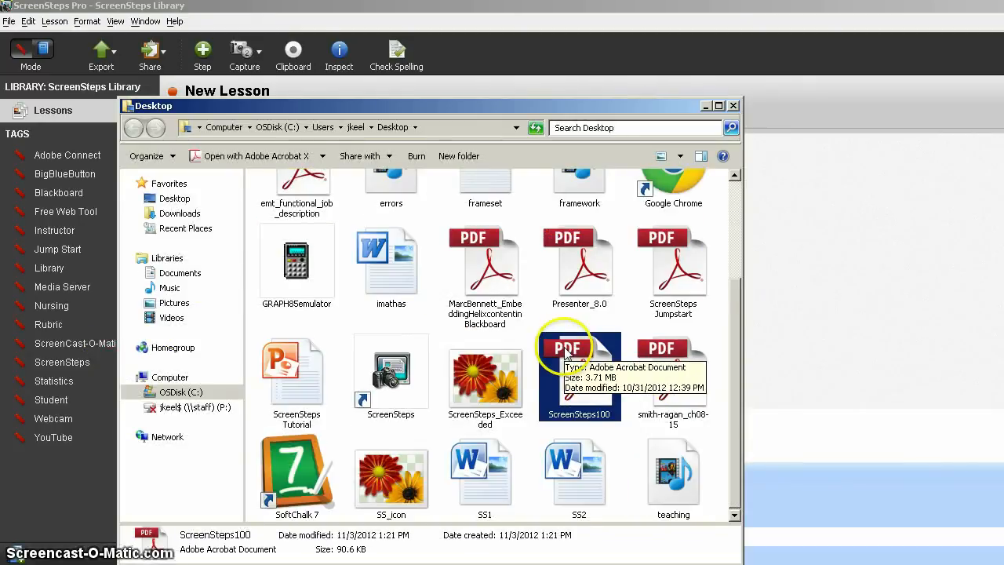
pyautogui.doubleClick(588, 374)
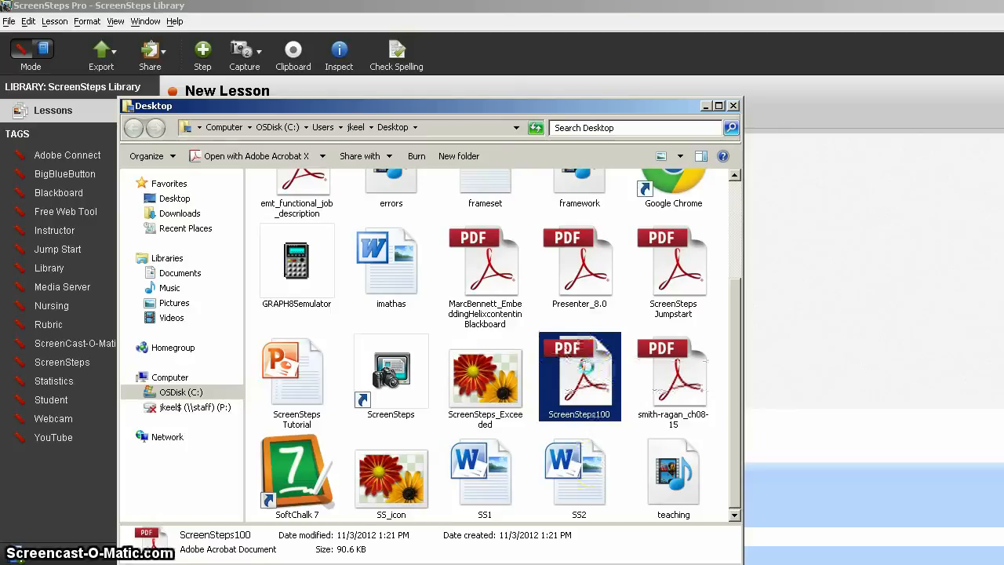
# Step: Move the ScreenSteps100 PDF window fully into view, review the exported lesson, and close the PDF and the Desktop folder
pyautogui.moveTo(566, 61); pyautogui.dragTo(241, 37)
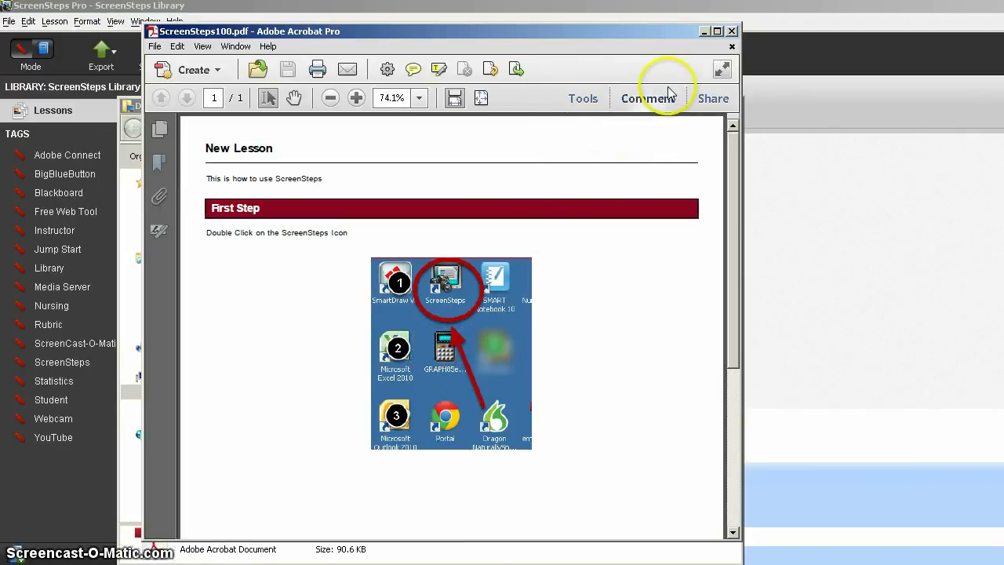
pyautogui.click(731, 31)
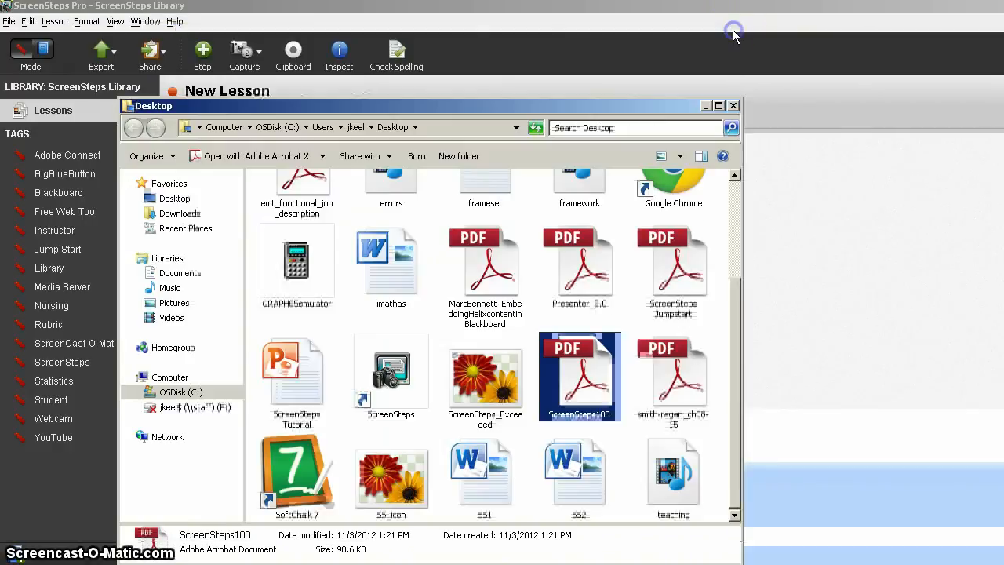
pyautogui.click(733, 106)
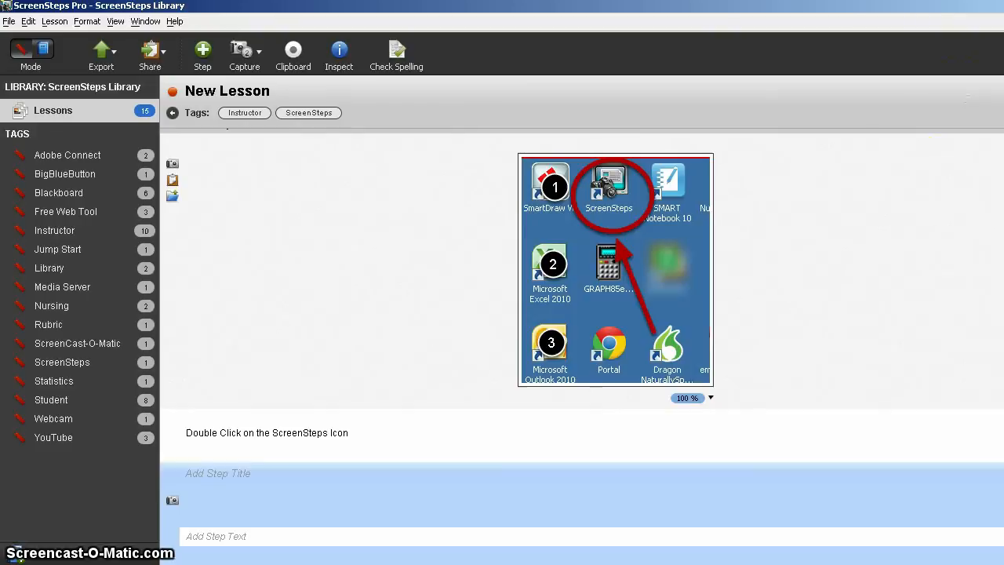
# Step: Open the ScreenSteps Jumpstart PDF from the desktop and read through it to The ScreenSteps Window section on page 2
pyautogui.click(1000, 5)
pyautogui.doubleClick(325, 118)
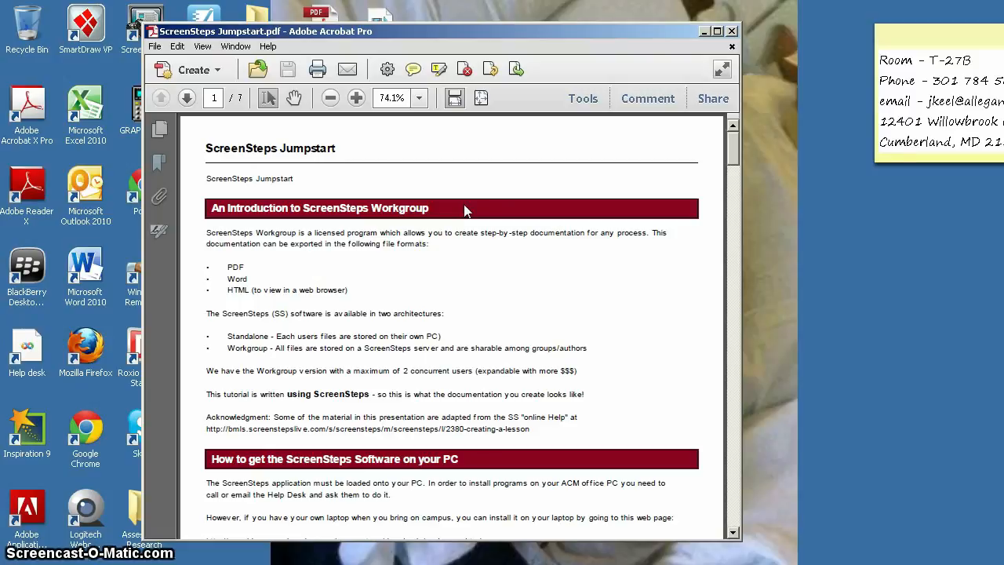
pyautogui.scroll(-4, 466, 208)
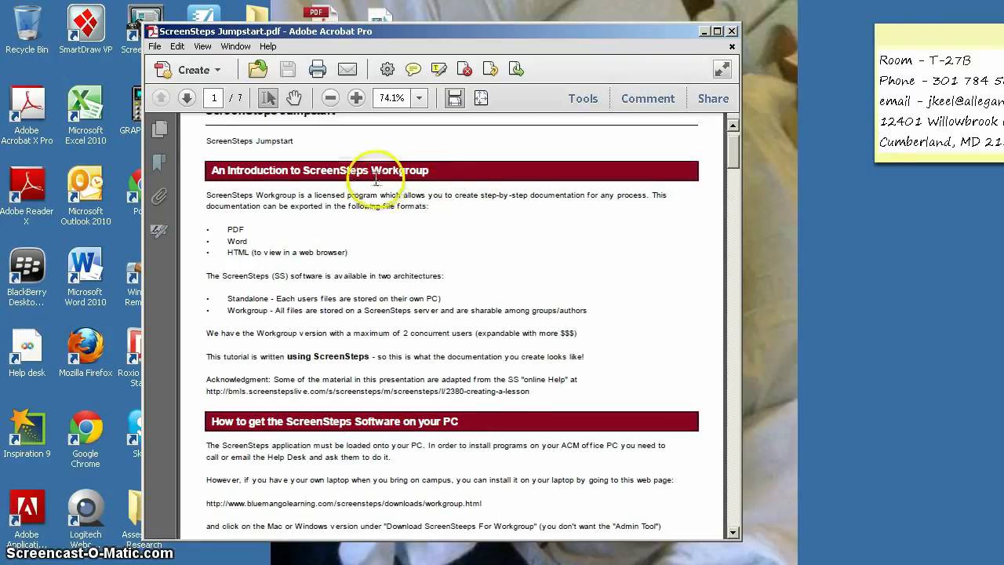
pyautogui.scroll(-8, 443, 223)
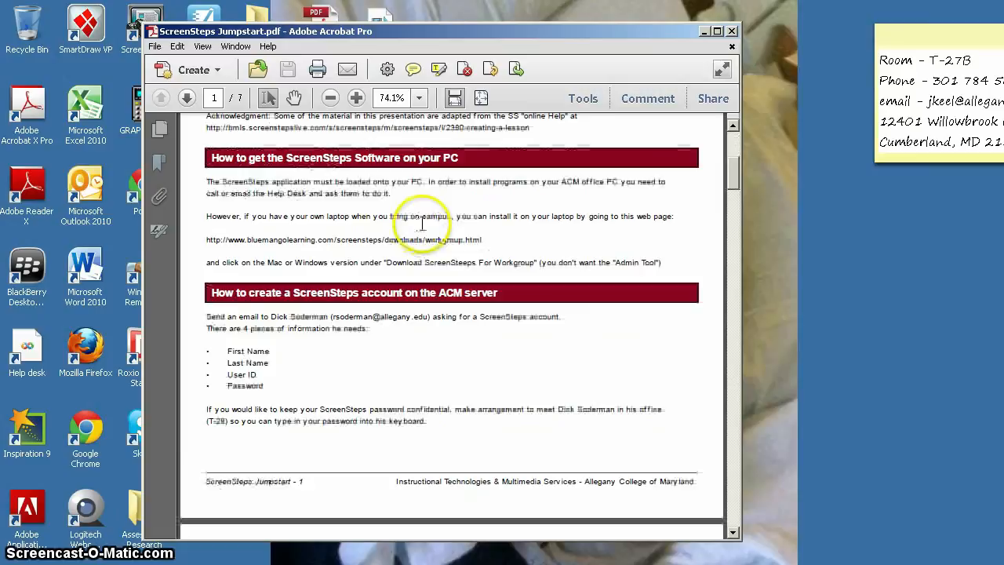
pyautogui.scroll(-4, 437, 226)
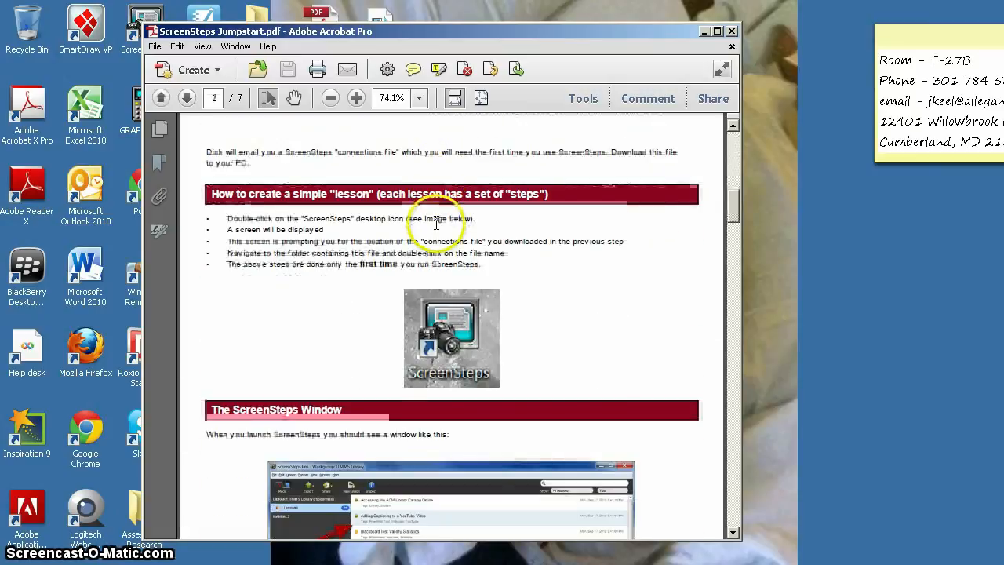
pyautogui.scroll(-5, 432, 229)
pyautogui.scroll(-5, 435, 227)
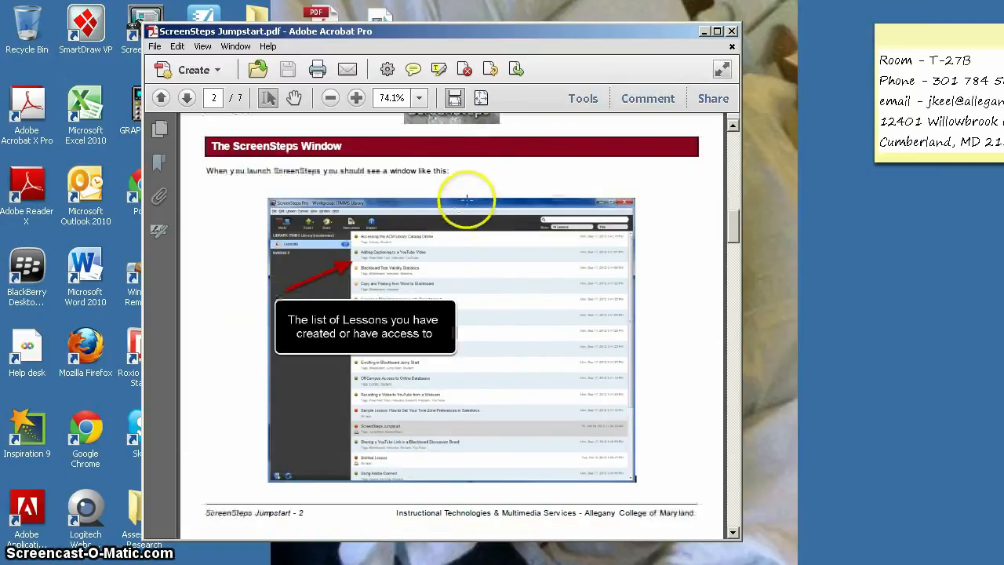